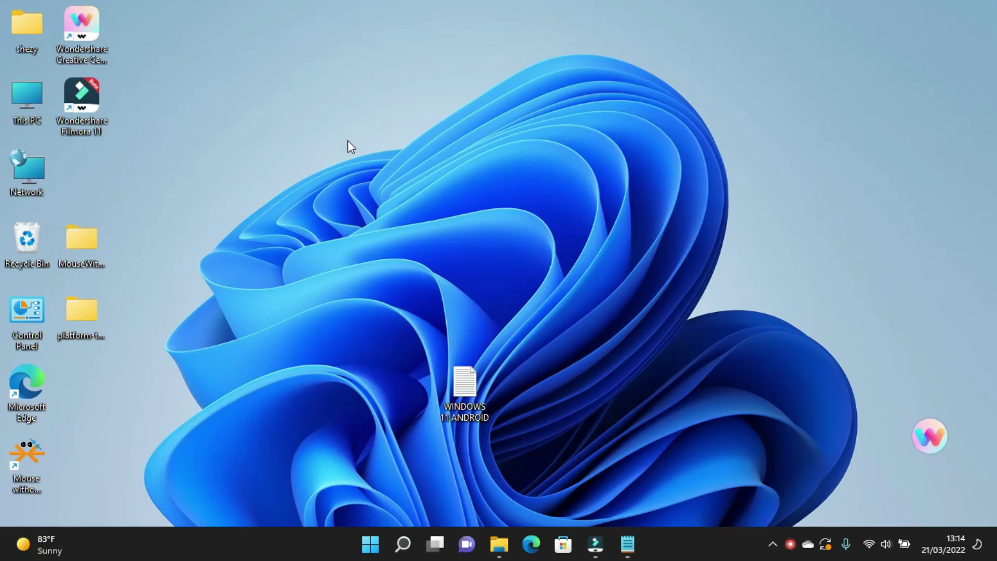
- Open the Windows Update settings and examine the system's update status and update options
{"action": "right_click", "coordinate": [618, 137]}
{"action": "left_click", "coordinate": [655, 202]}
{"action": "left_click", "coordinate": [370, 543]}
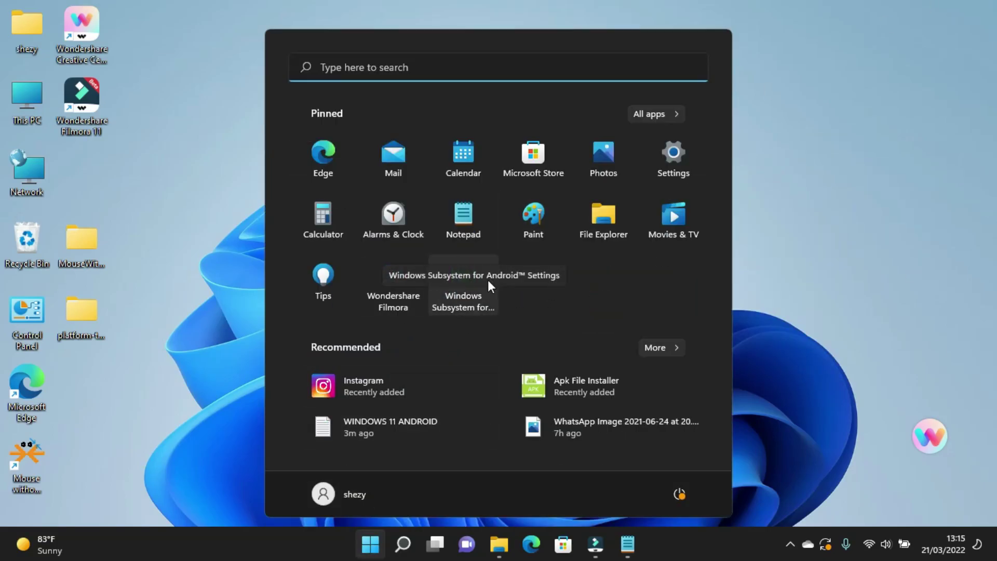
{"action": "left_click", "coordinate": [669, 166]}
{"action": "left_click", "coordinate": [99, 445]}
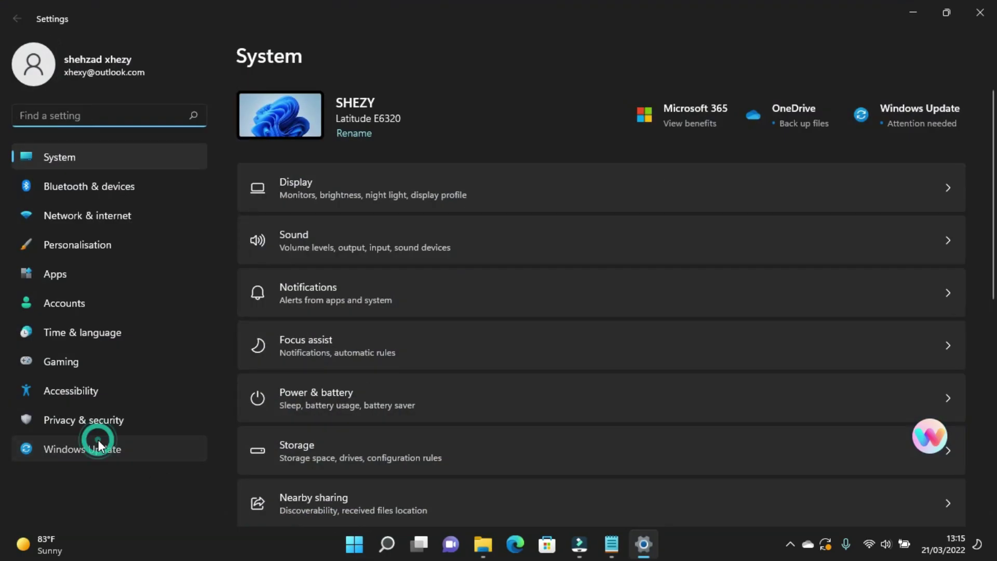
{"action": "left_click", "coordinate": [548, 325]}
{"action": "left_click", "coordinate": [357, 66]}
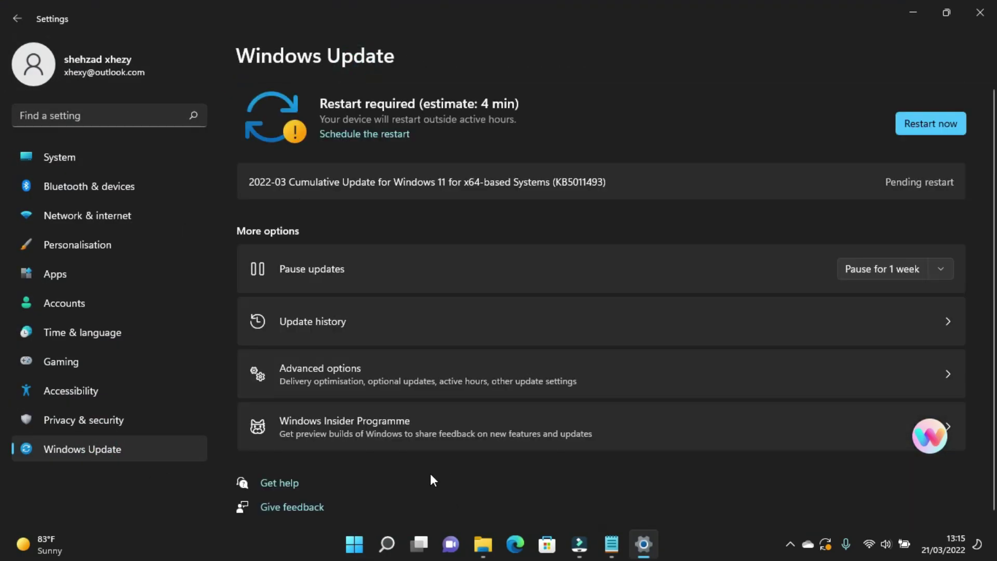
{"action": "left_click", "coordinate": [454, 433]}
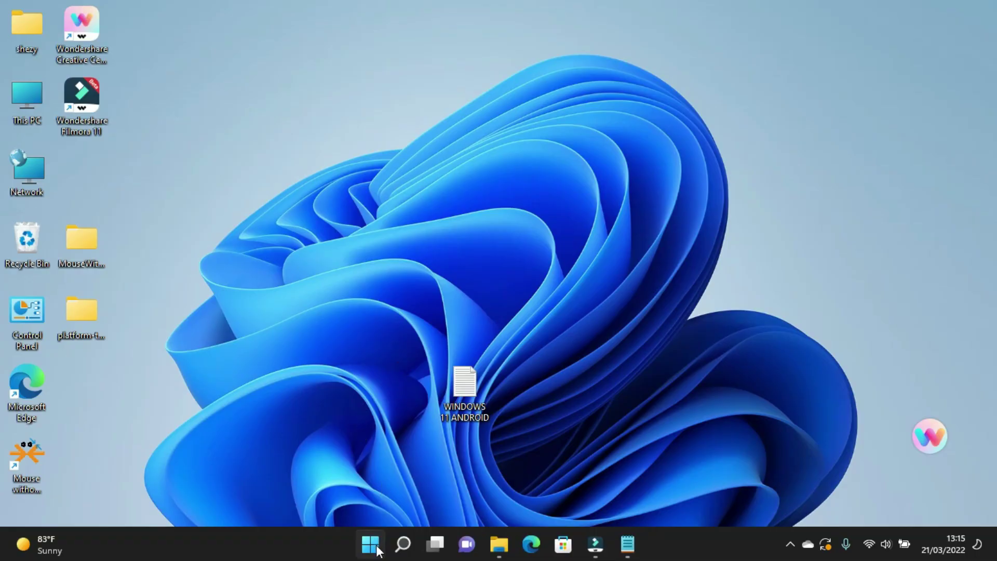
{"action": "left_click", "coordinate": [371, 544]}
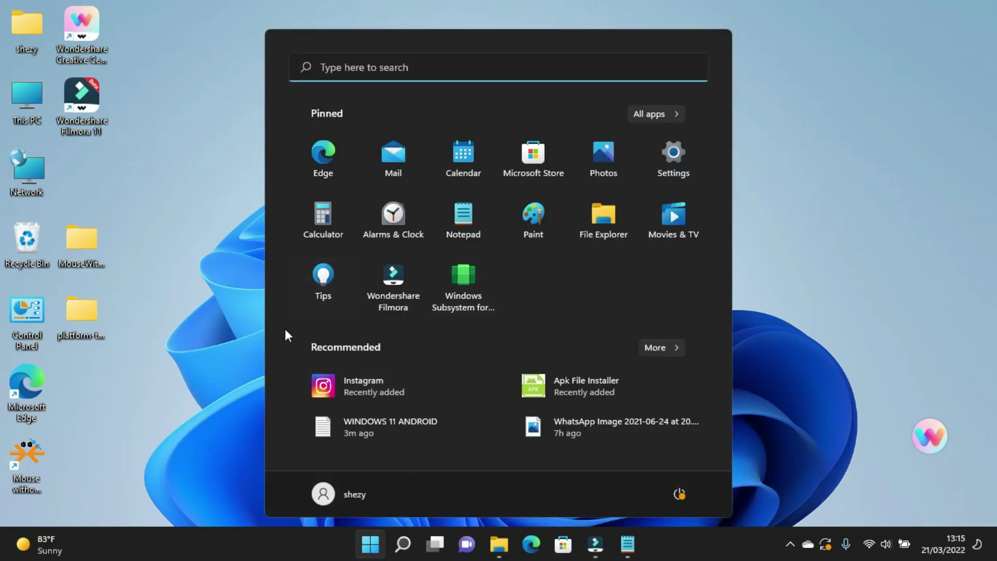
{"action": "left_click", "coordinate": [221, 309]}
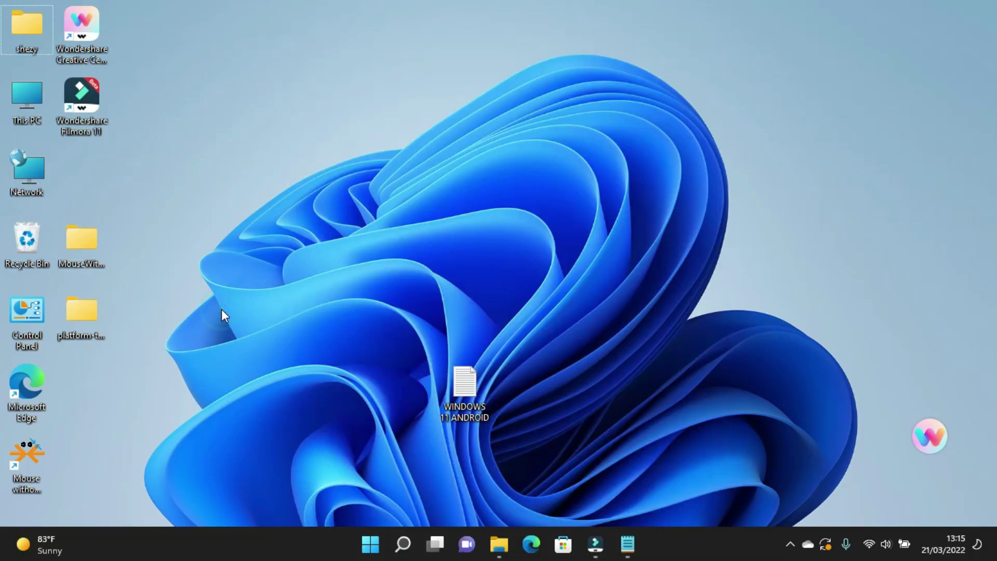
- Search for "TURN", open Turn Windows features on or off, and check that Virtual Machine Platform is enabled before accepting the dialog
{"action": "left_click", "coordinate": [395, 546]}
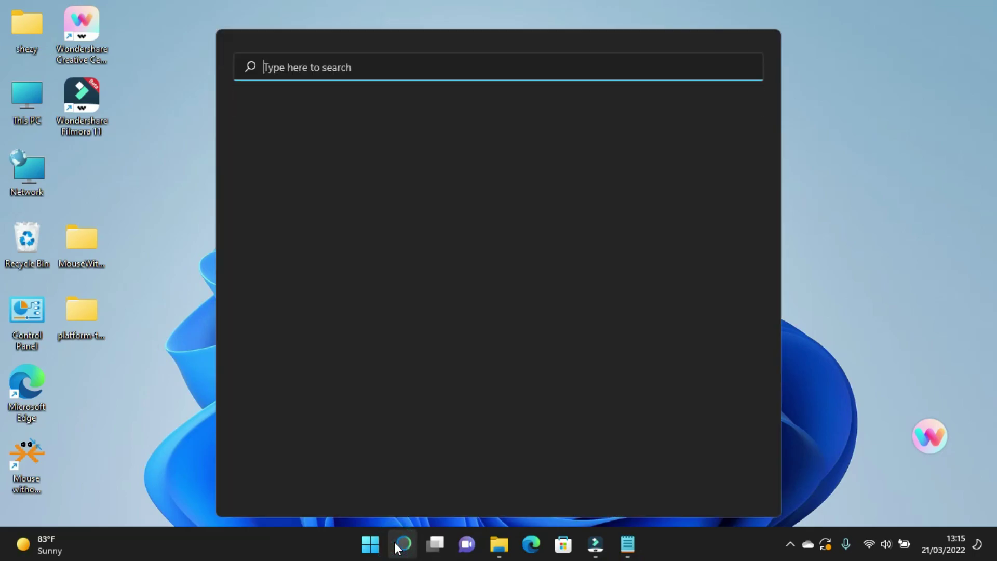
{"action": "type", "text": "TURN"}
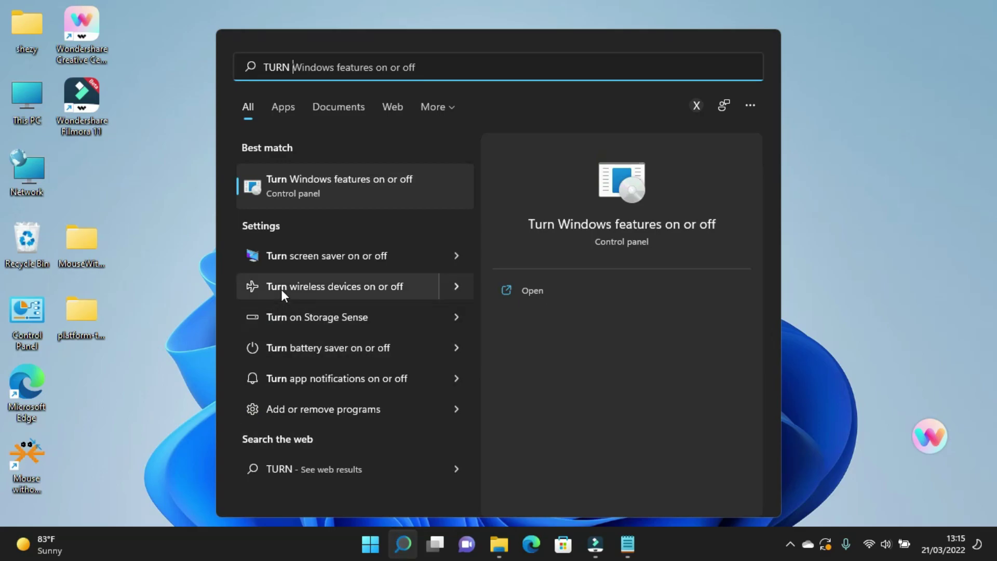
{"action": "left_click", "coordinate": [343, 180]}
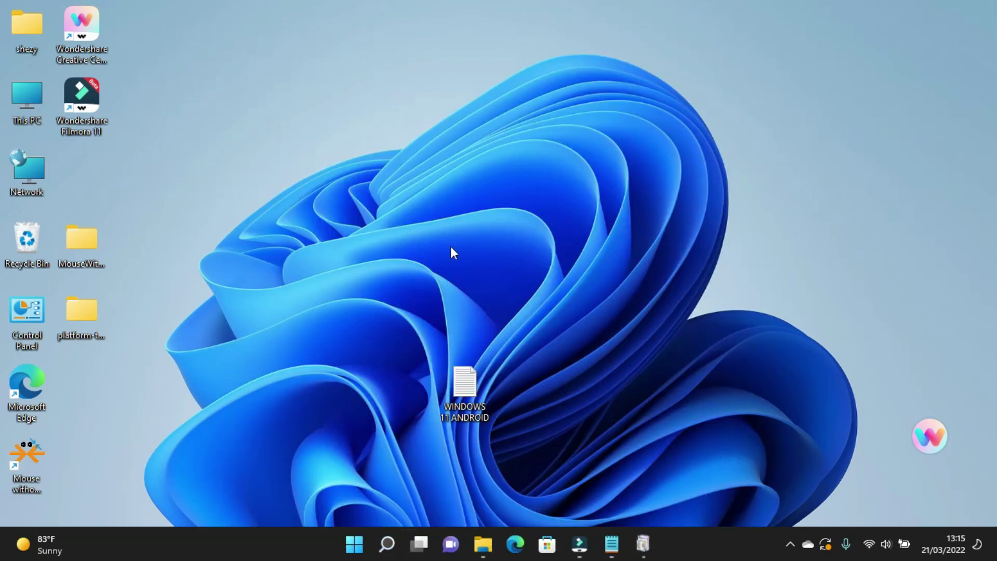
{"action": "left_click", "coordinate": [631, 531]}
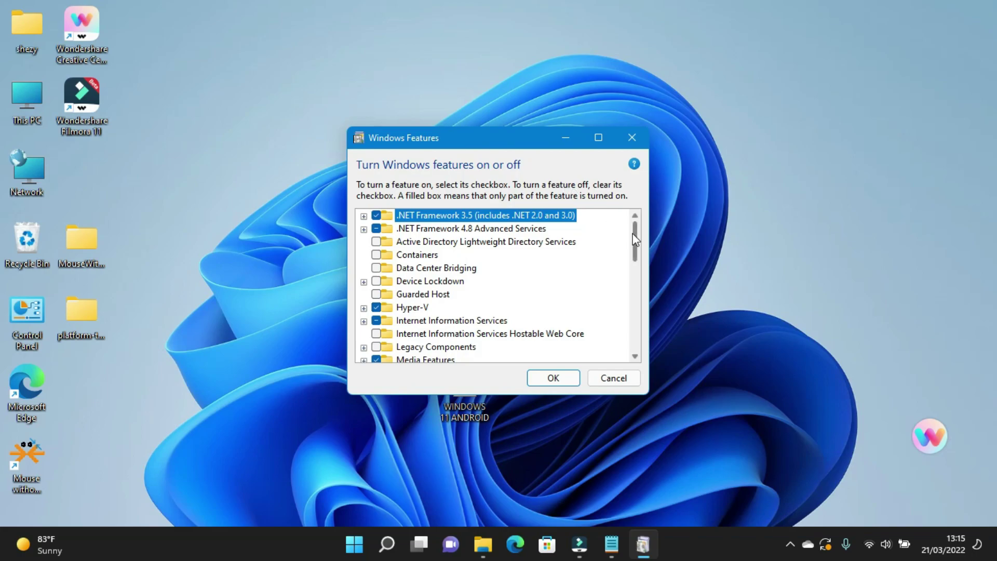
{"action": "left_click_drag", "start_coordinate": [633, 239], "coordinate": [644, 310]}
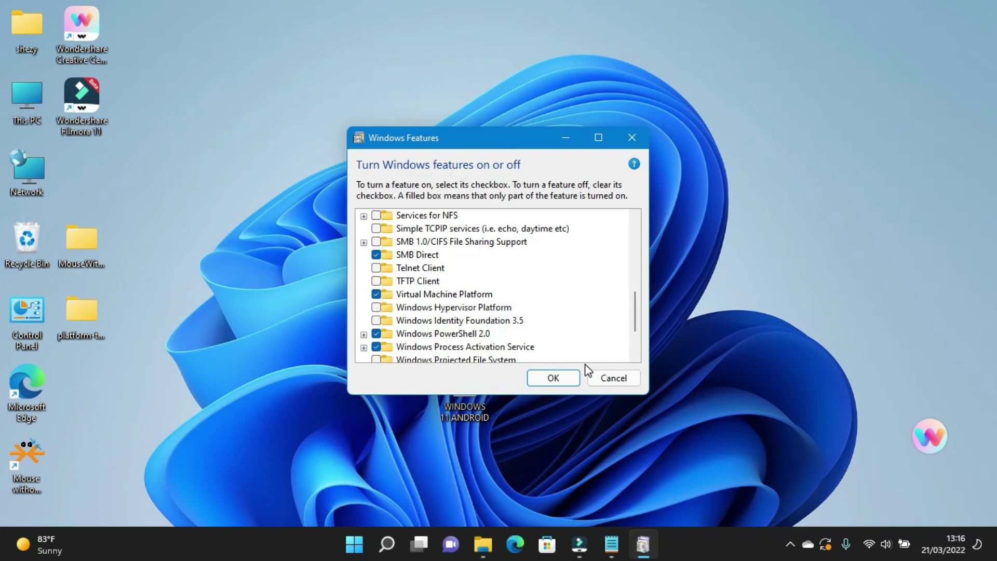
{"action": "left_click", "coordinate": [546, 379]}
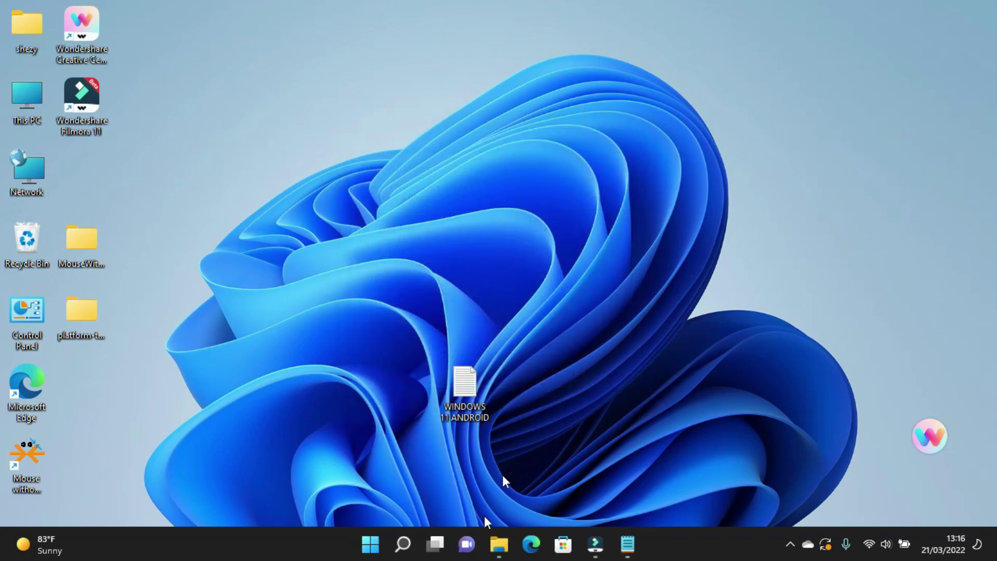
{"action": "mouse_move", "coordinate": [494, 540]}
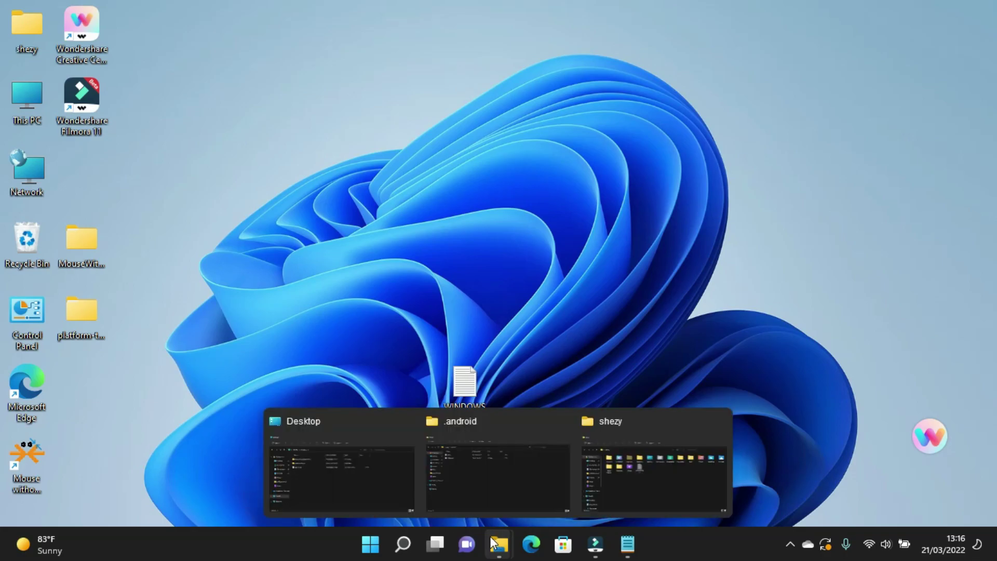
{"action": "left_click", "coordinate": [646, 108]}
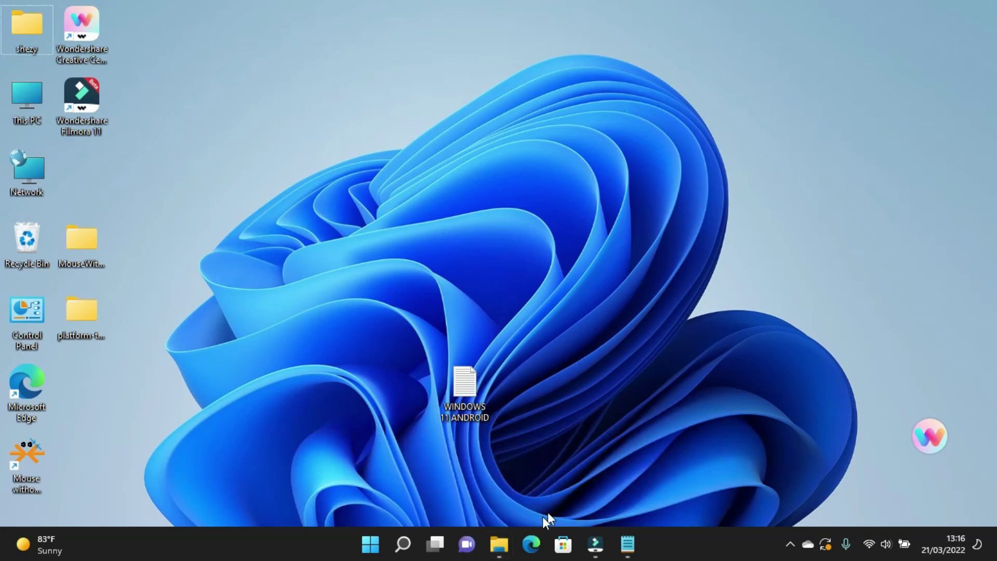
{"action": "left_click", "coordinate": [541, 535]}
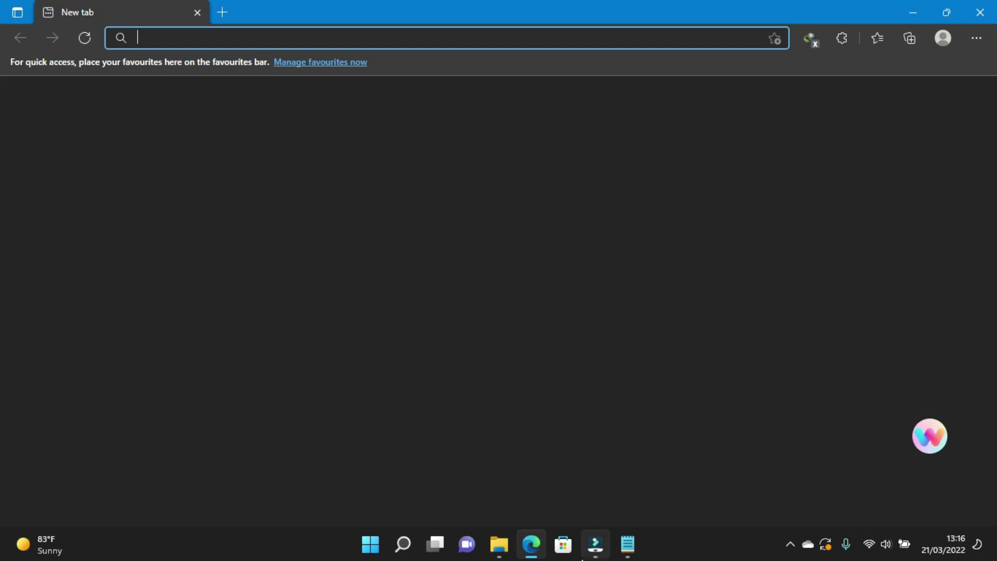
{"action": "left_click", "coordinate": [627, 543]}
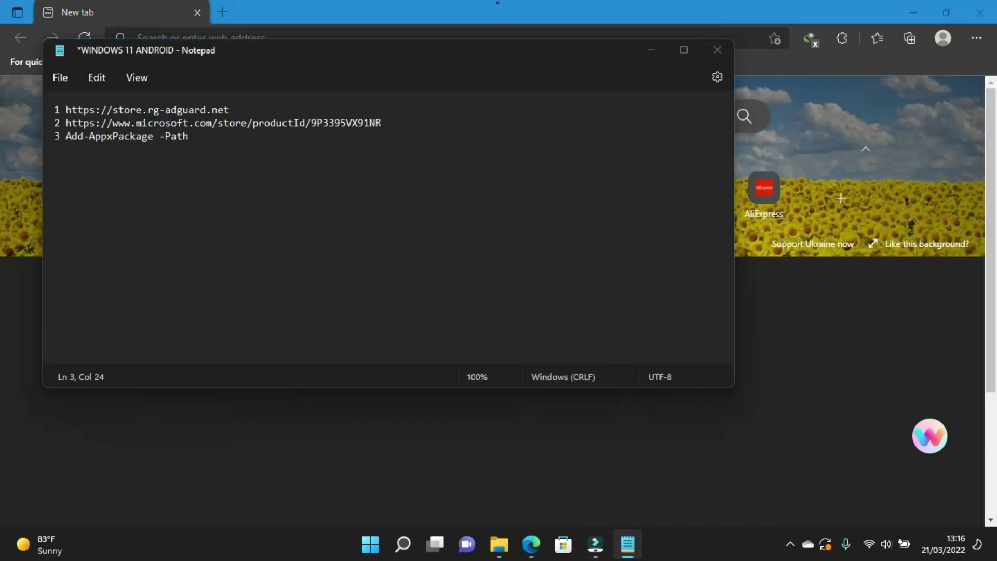
{"action": "left_click_drag", "start_coordinate": [233, 115], "coordinate": [65, 110]}
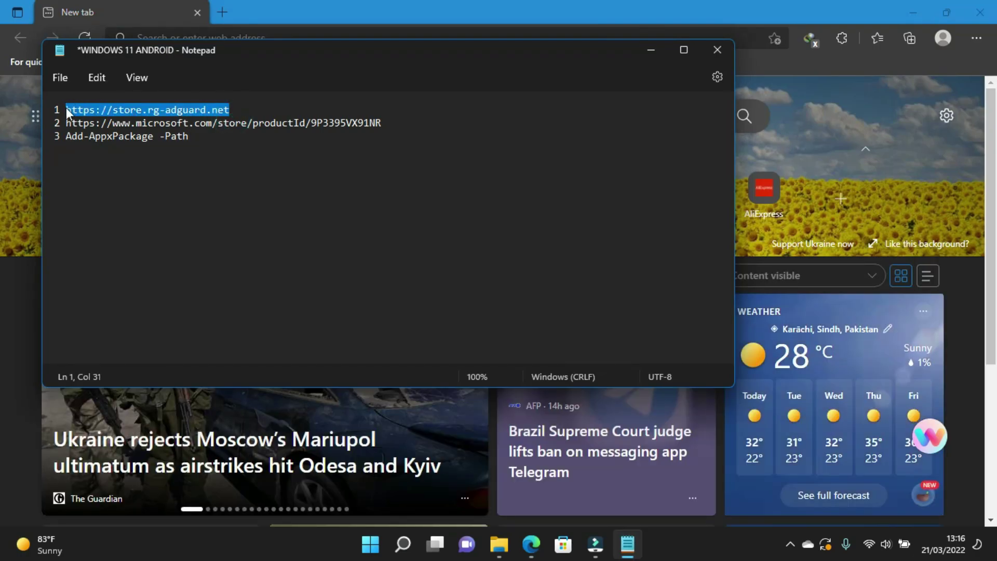
{"action": "right_click", "coordinate": [66, 110]}
{"action": "left_click", "coordinate": [119, 181]}
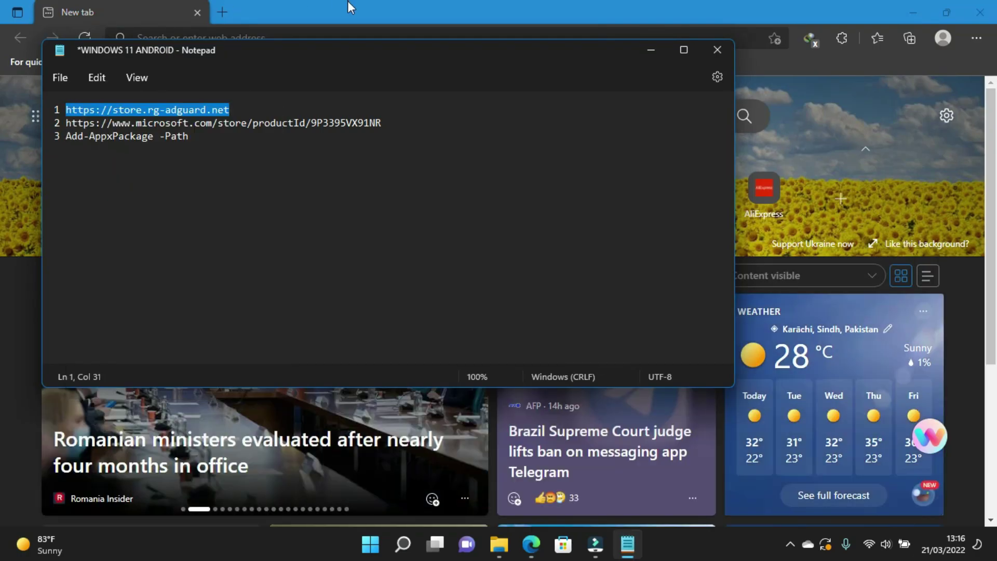
{"action": "left_click", "coordinate": [297, 35]}
{"action": "right_click", "coordinate": [294, 40]}
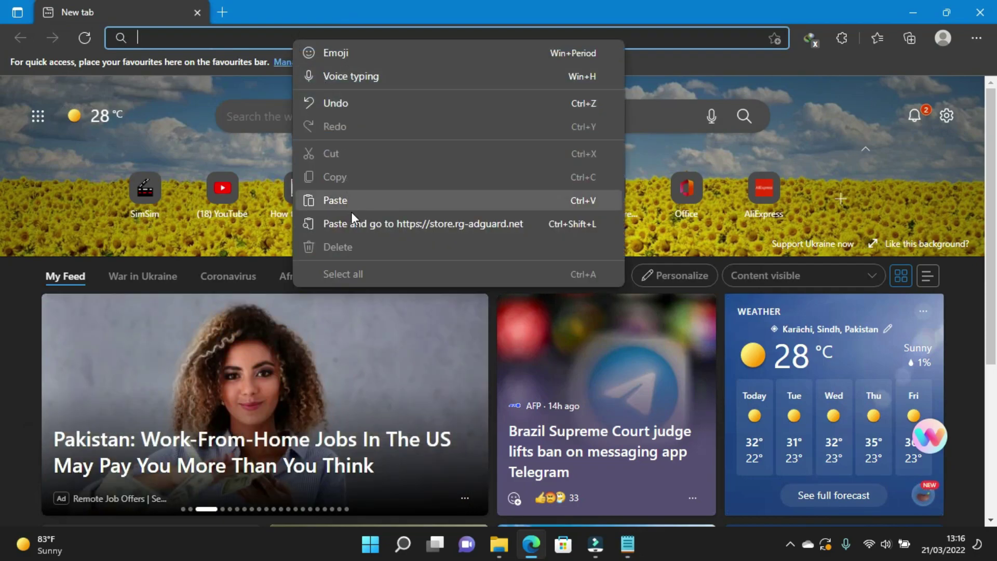
{"action": "left_click", "coordinate": [352, 220]}
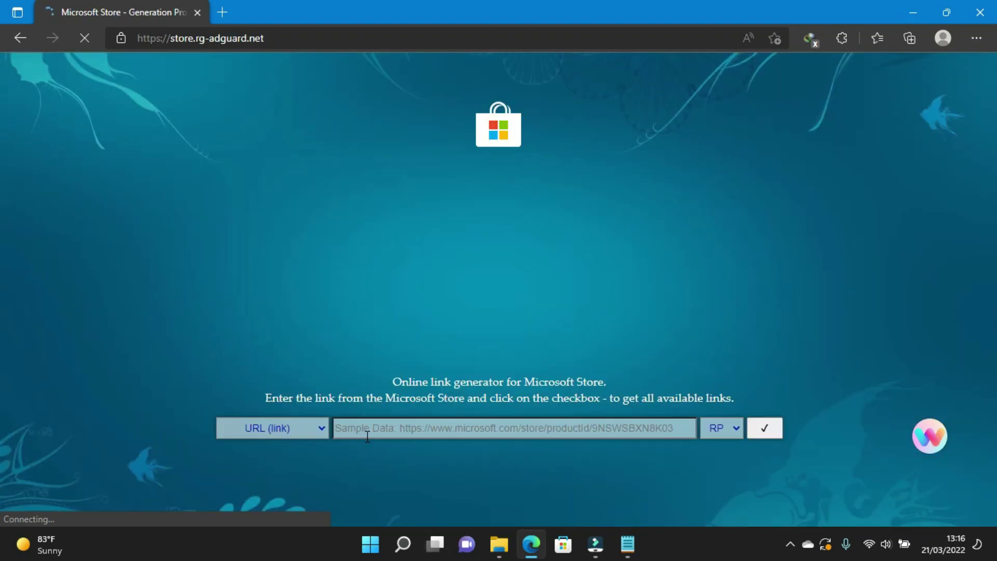
{"action": "left_click", "coordinate": [628, 543]}
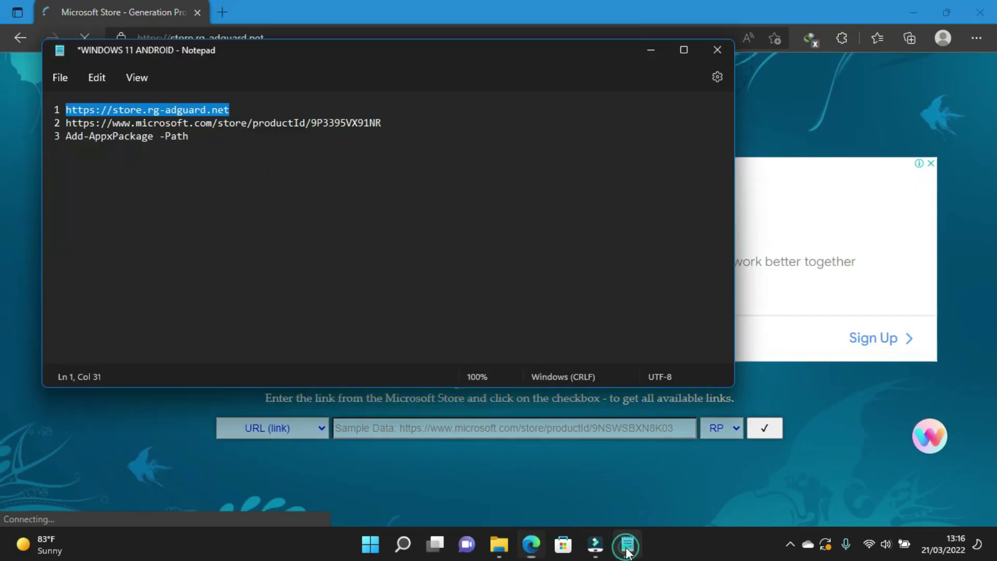
{"action": "left_click_drag", "start_coordinate": [381, 124], "coordinate": [68, 123]}
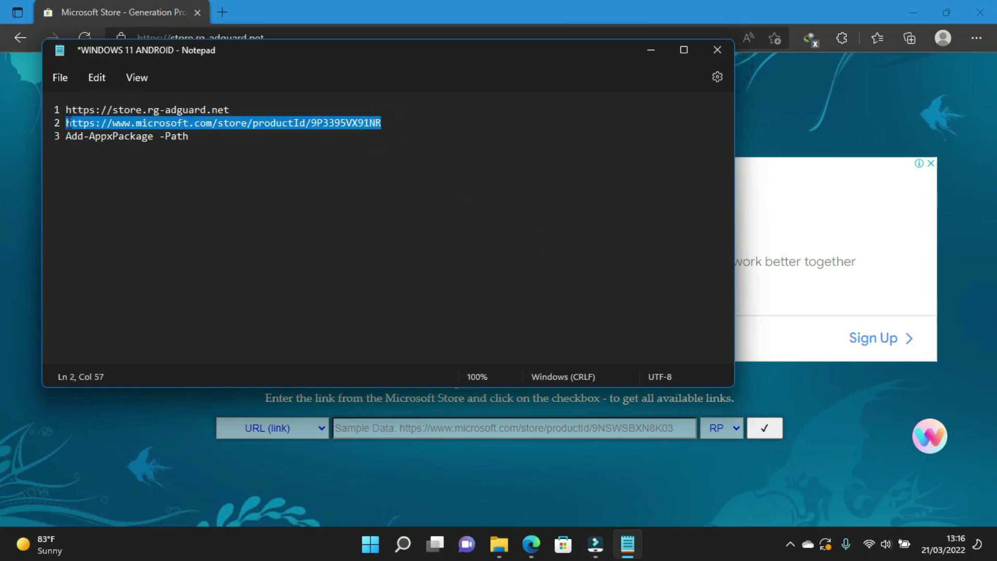
{"action": "right_click", "coordinate": [70, 127]}
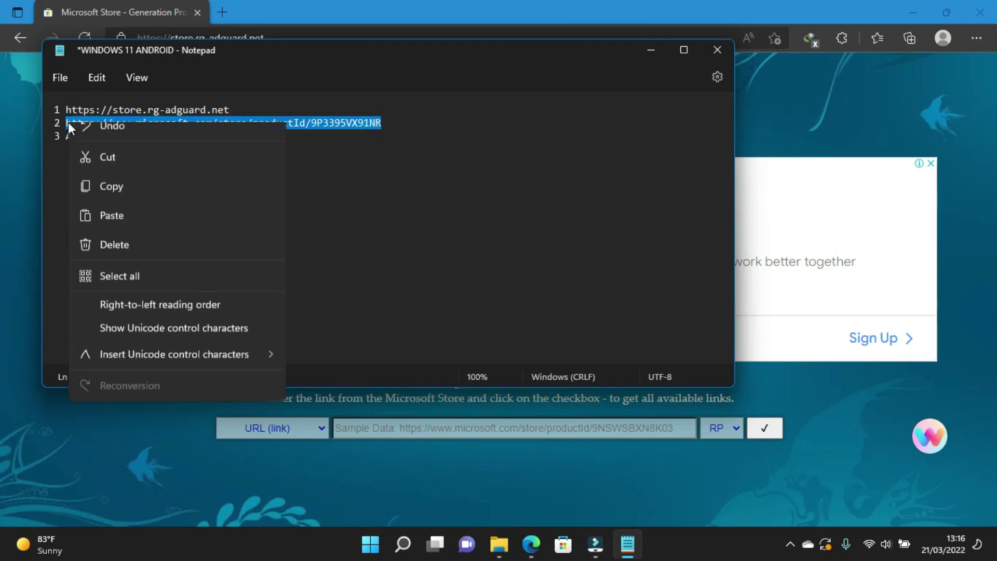
{"action": "left_click", "coordinate": [109, 198]}
{"action": "left_click", "coordinate": [433, 428]}
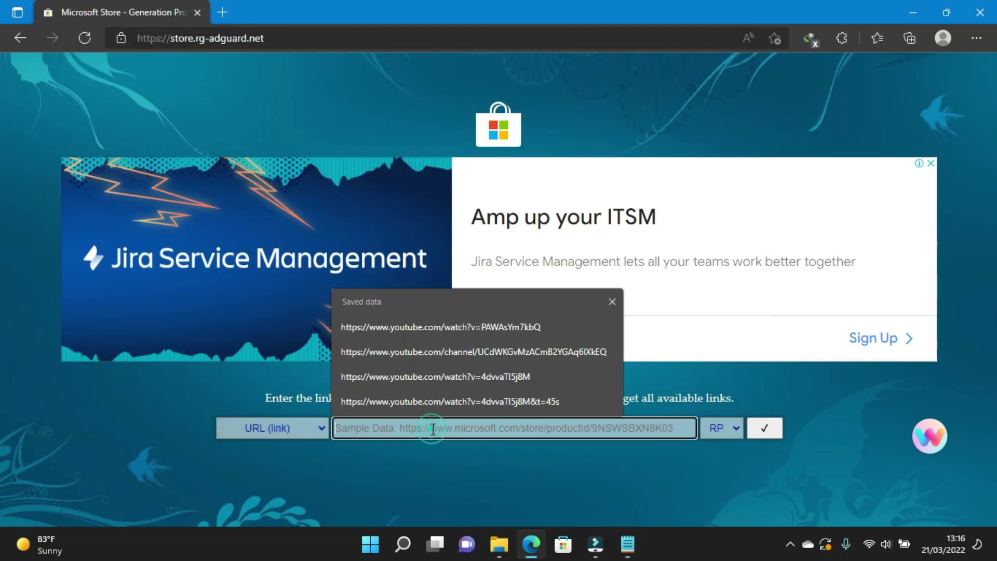
{"action": "right_click", "coordinate": [433, 429]}
{"action": "left_click", "coordinate": [541, 187]}
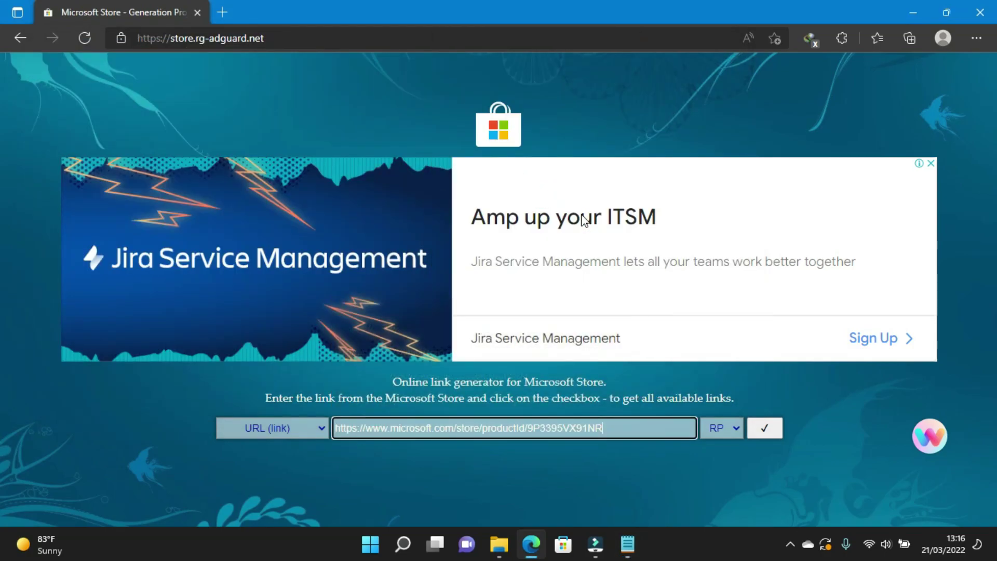
- Set the release ring to Slow and generate the download links for the entered Store product
{"action": "left_click", "coordinate": [731, 423]}
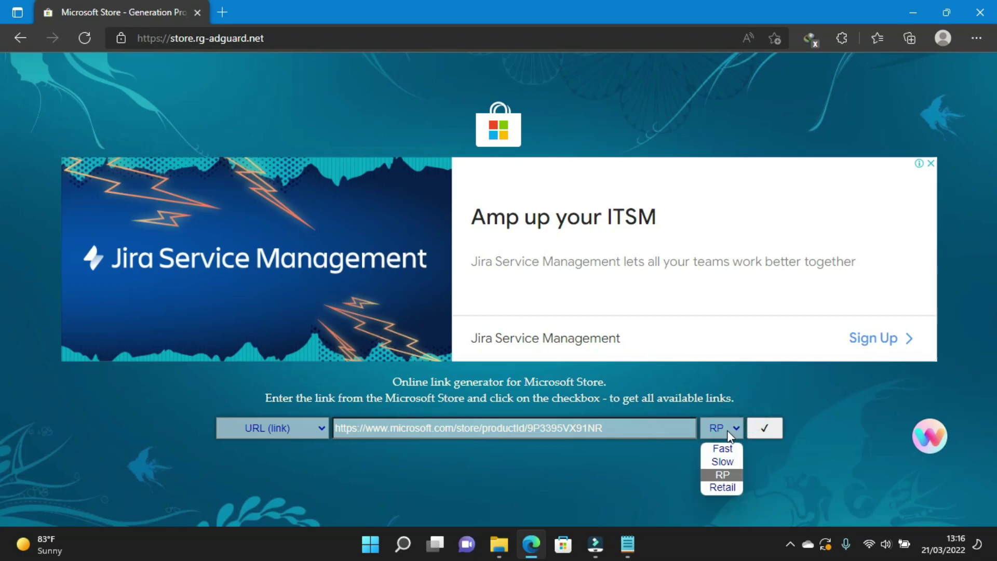
{"action": "left_click", "coordinate": [722, 461]}
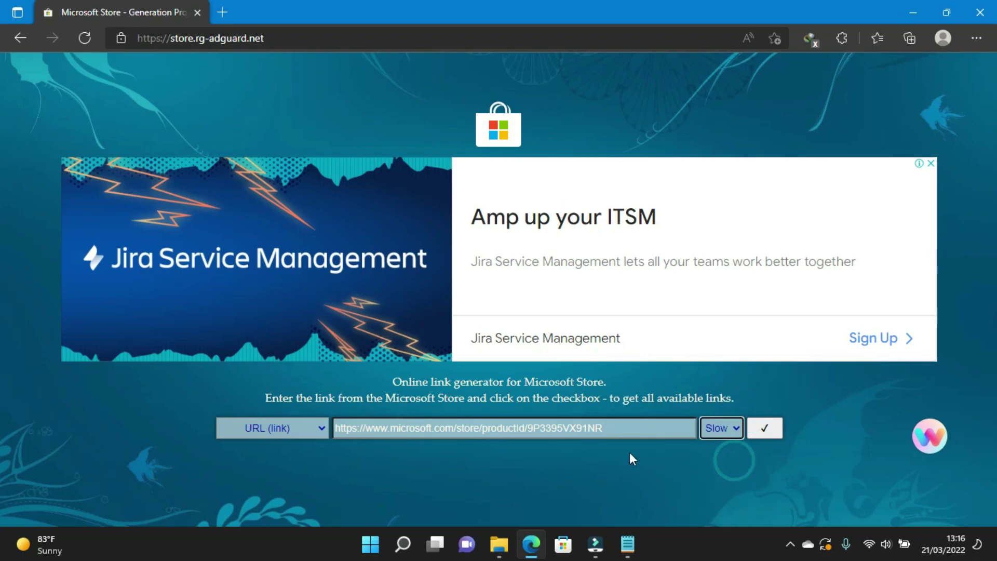
{"action": "left_click", "coordinate": [774, 430]}
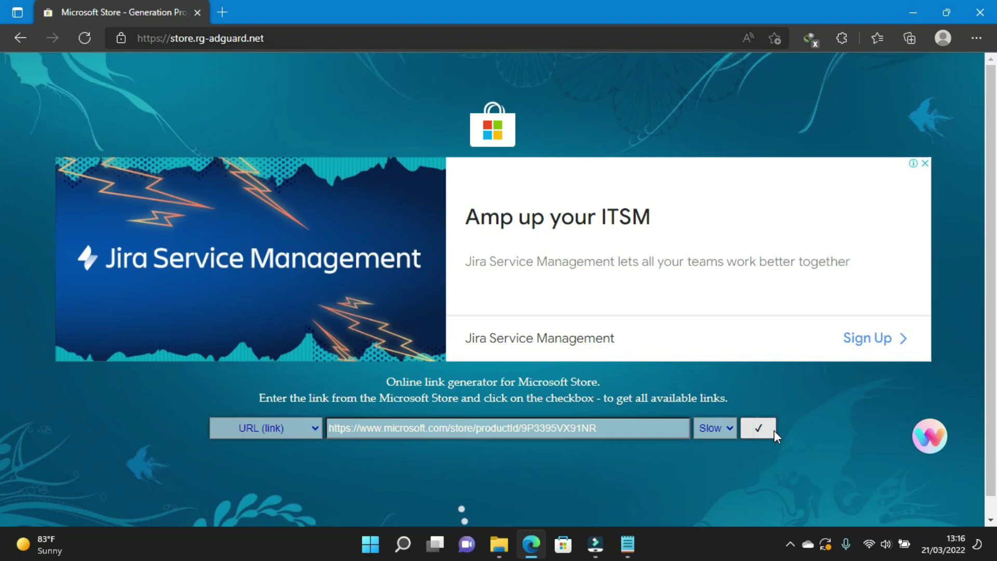
- Start downloading the WindowsSubsystemForAndroid 2203.40000.1.0 msixbundle from the generated file list and dismiss the advertisement
{"action": "scroll", "coordinate": [625, 373], "scroll_direction": "down", "scroll_amount": 1}
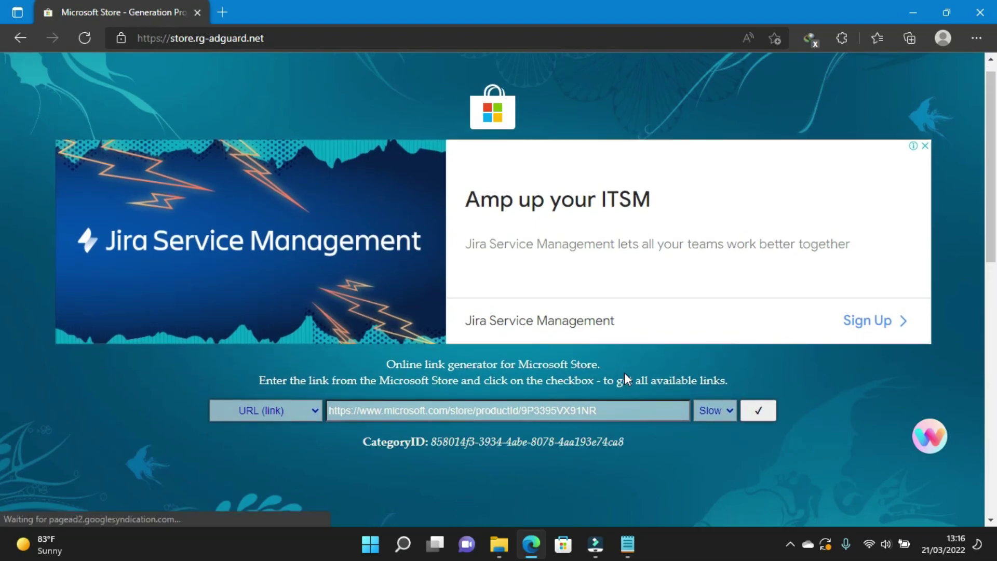
{"action": "scroll", "coordinate": [626, 374], "scroll_direction": "down", "scroll_amount": 4}
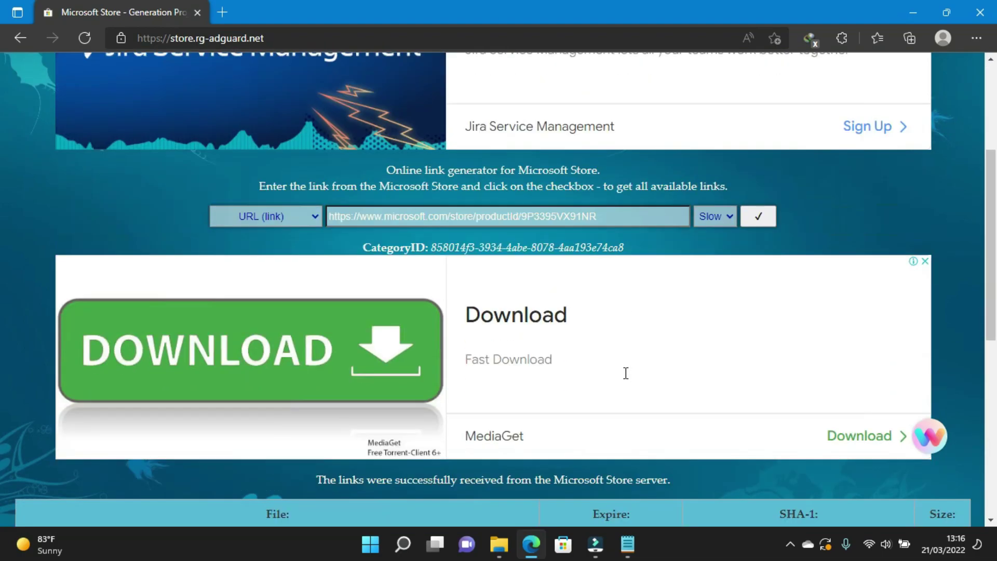
{"action": "scroll", "coordinate": [626, 373], "scroll_direction": "down", "scroll_amount": 4}
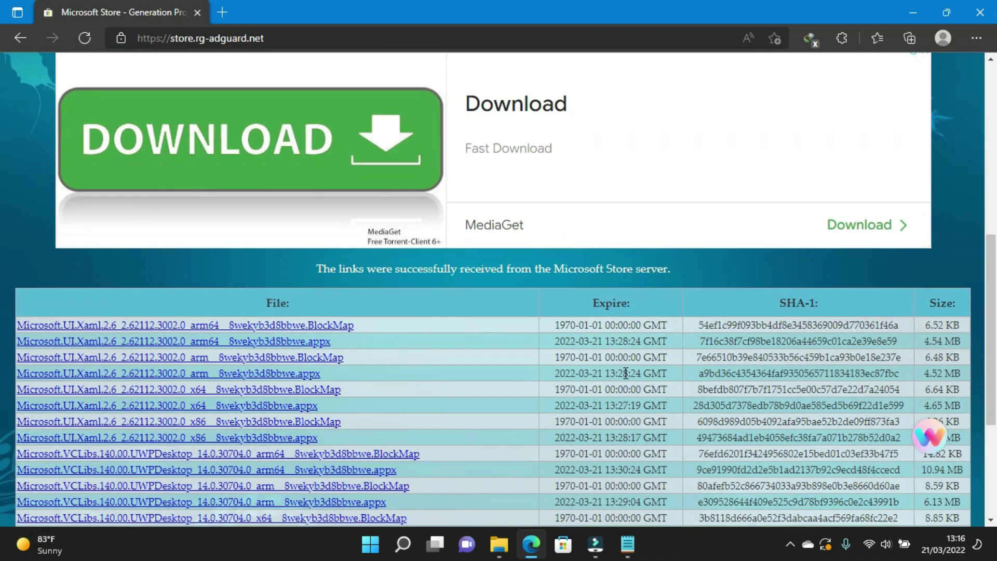
{"action": "scroll", "coordinate": [626, 373], "scroll_direction": "down", "scroll_amount": 4}
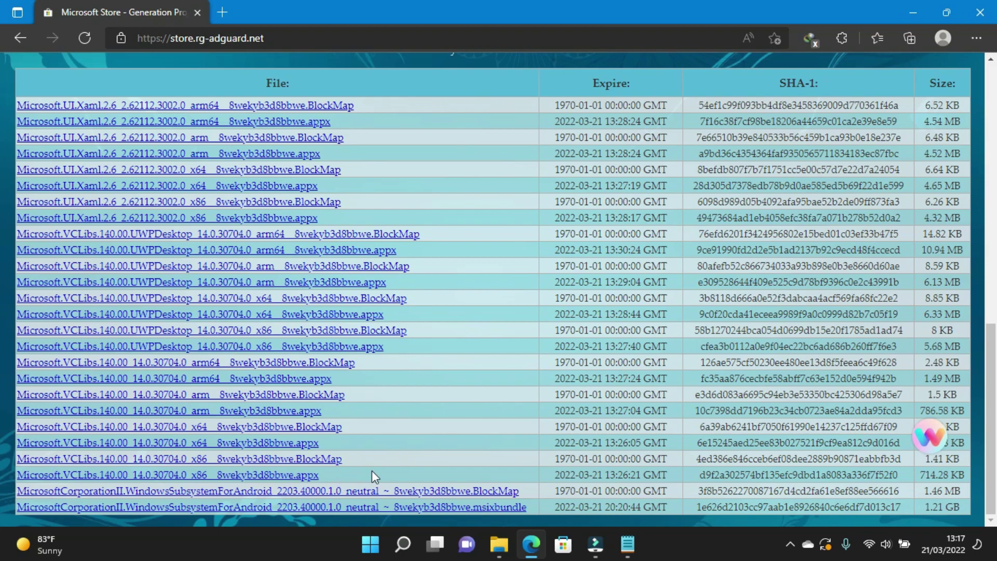
{"action": "scroll", "coordinate": [371, 476], "scroll_direction": "up", "scroll_amount": 1}
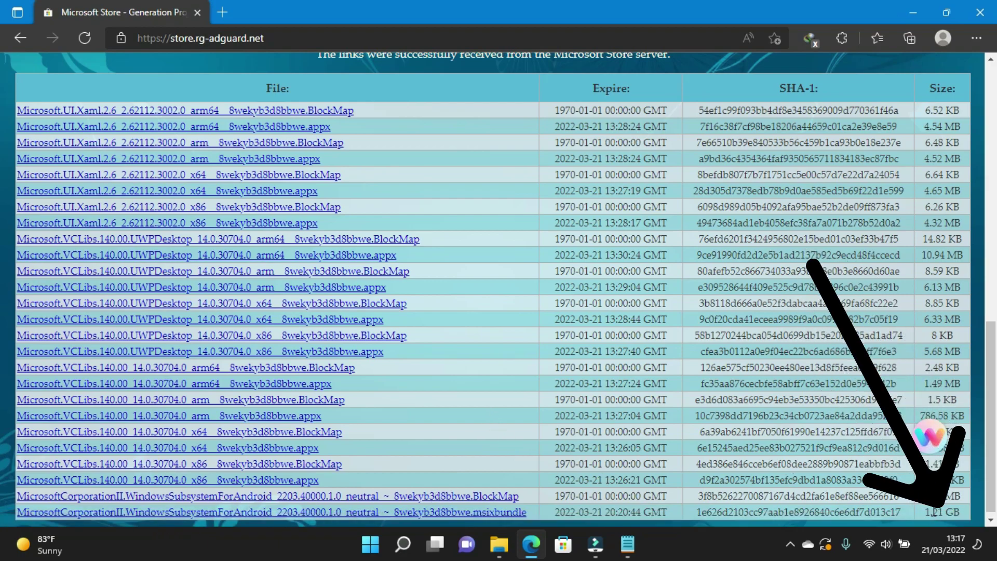
{"action": "left_click", "coordinate": [485, 514]}
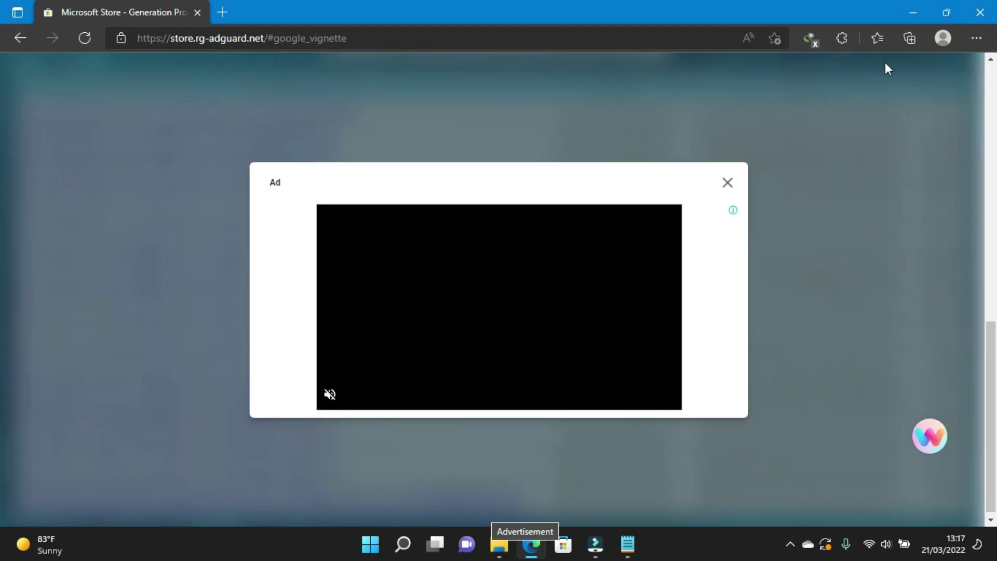
{"action": "left_click", "coordinate": [727, 180]}
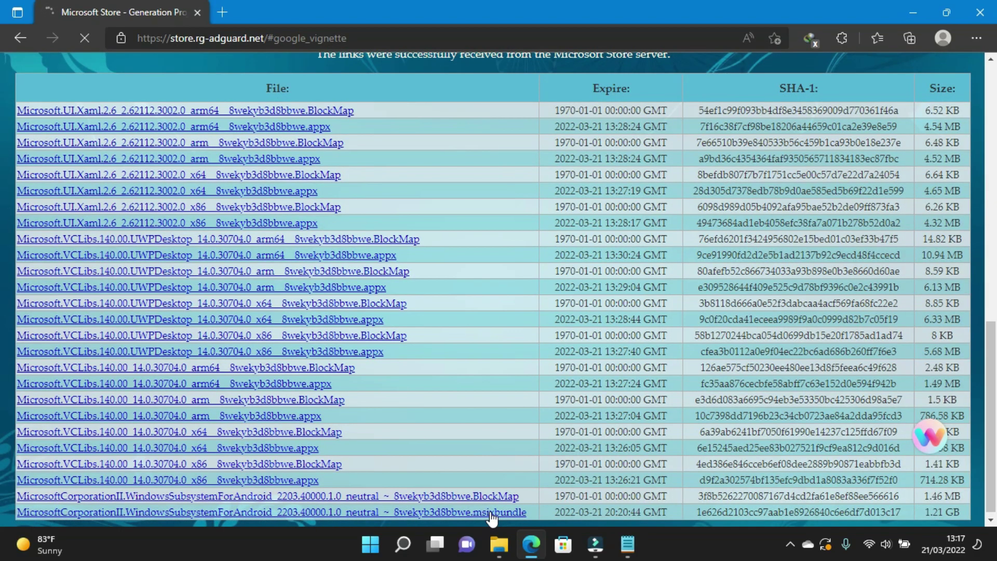
- Download the WindowsSubsystemForAndroid 2203.40000.1.0 msixbundle, keep it despite the security block, and show the full downloads list
{"action": "left_click", "coordinate": [491, 513]}
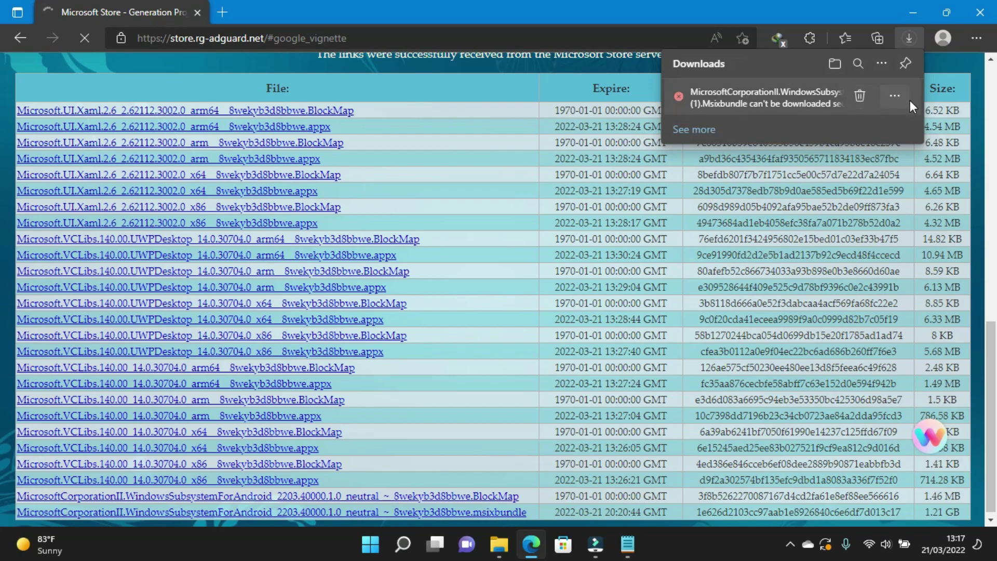
{"action": "left_click", "coordinate": [894, 96]}
{"action": "left_click", "coordinate": [814, 145]}
{"action": "left_click", "coordinate": [824, 207]}
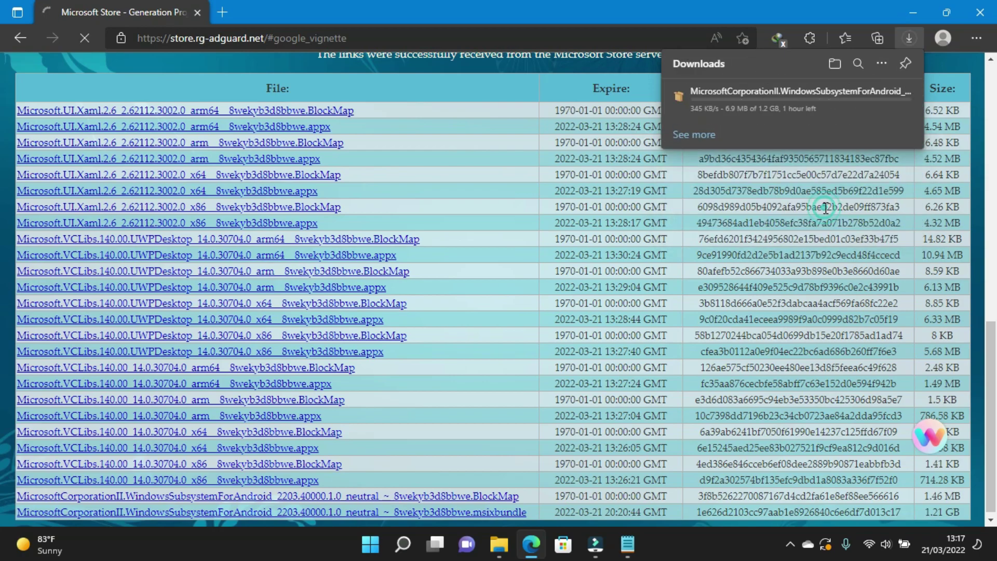
{"action": "left_click", "coordinate": [696, 130]}
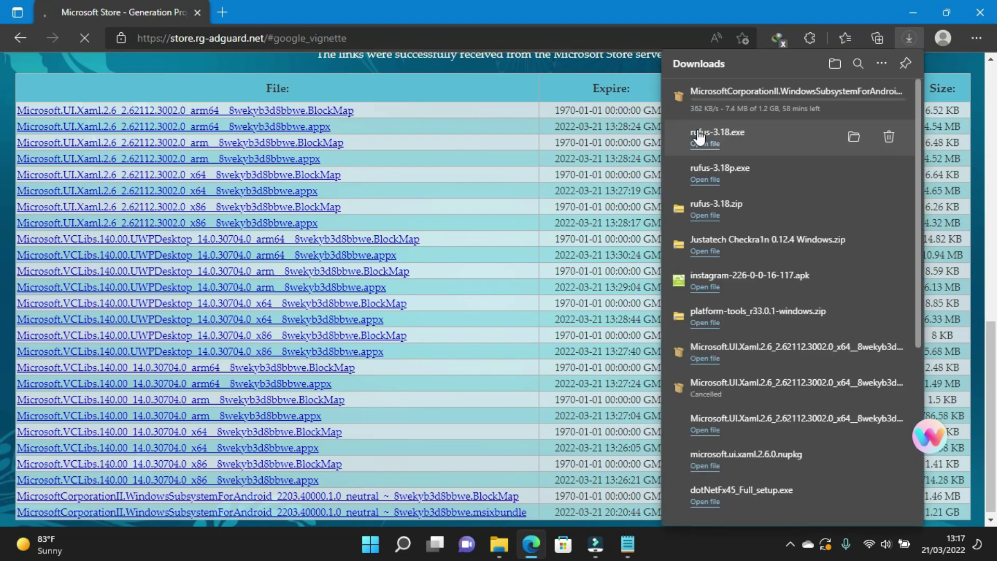
- Minimize Edge and Notepad, then switch to File Explorer and show the Downloads folder
{"action": "left_click", "coordinate": [912, 12]}
{"action": "left_click", "coordinate": [912, 12]}
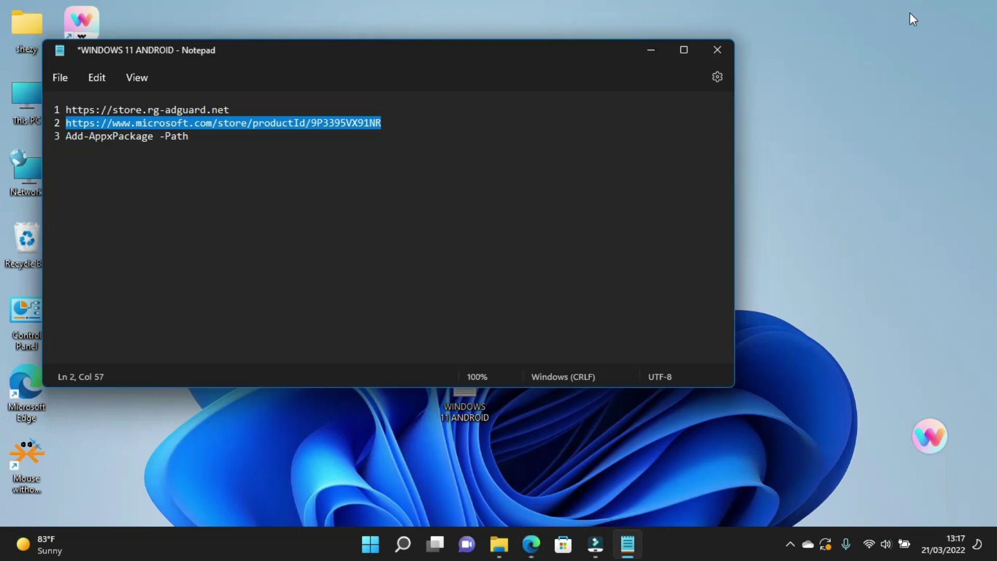
{"action": "left_click", "coordinate": [647, 53]}
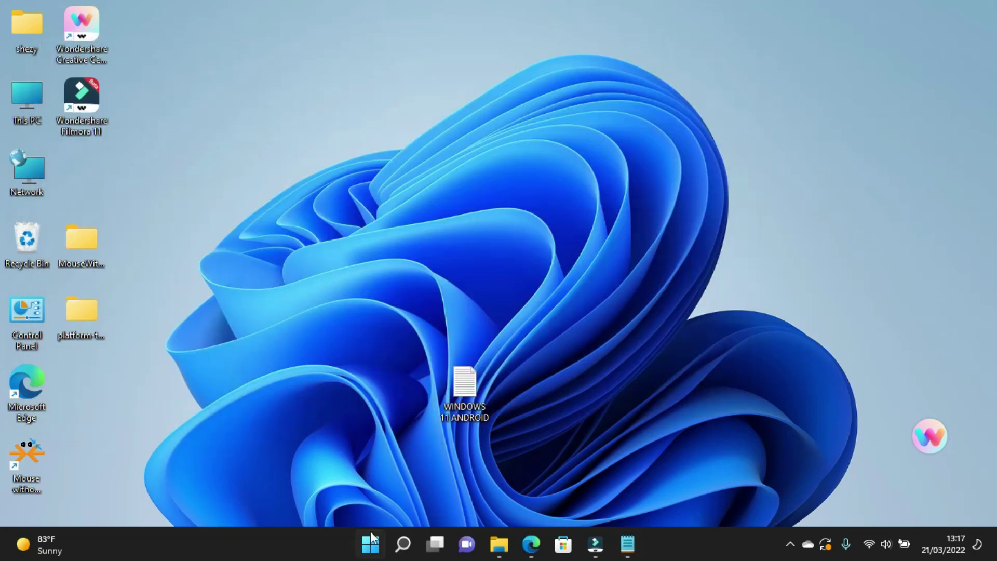
{"action": "mouse_move", "coordinate": [504, 548]}
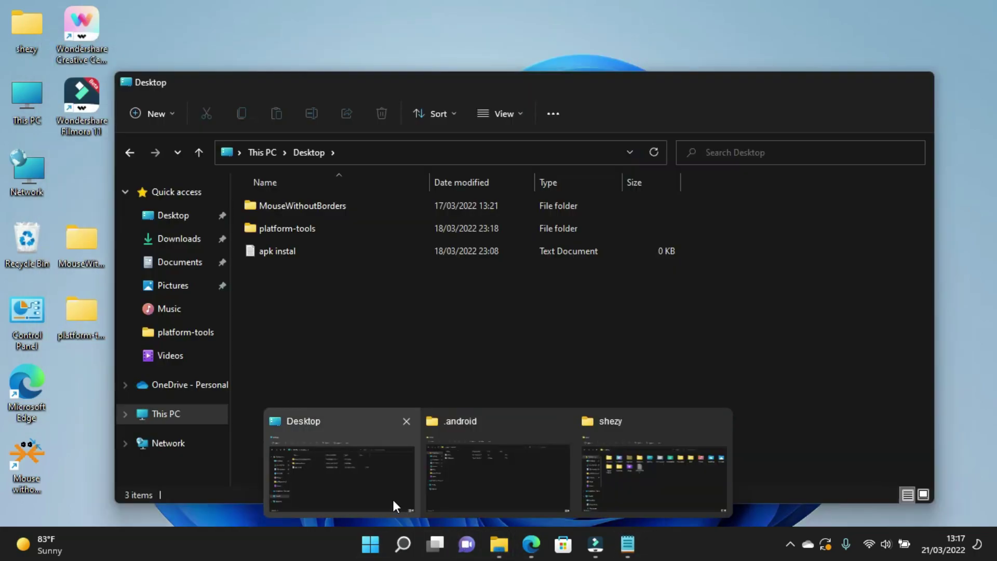
{"action": "left_click", "coordinate": [391, 497]}
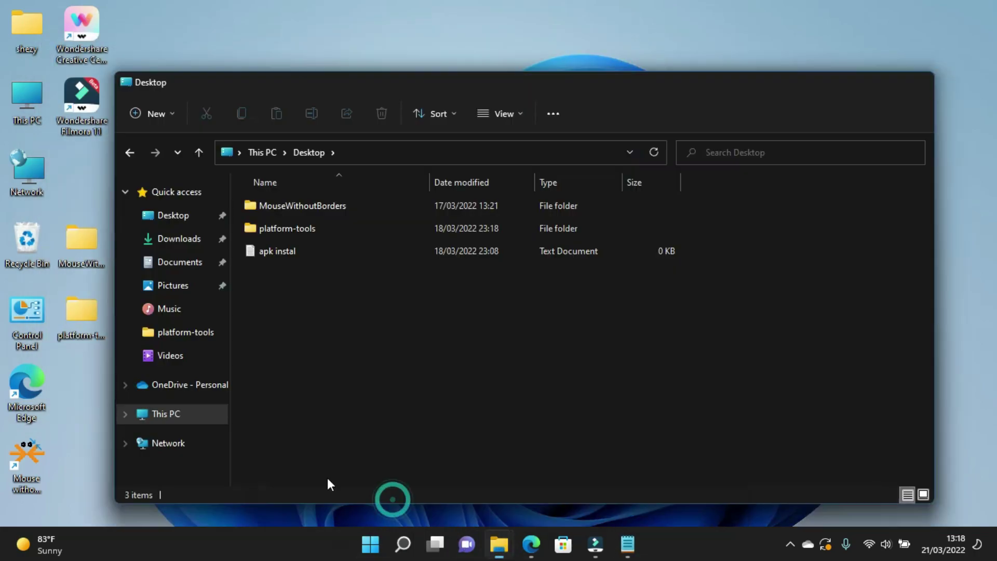
{"action": "left_click", "coordinate": [173, 245]}
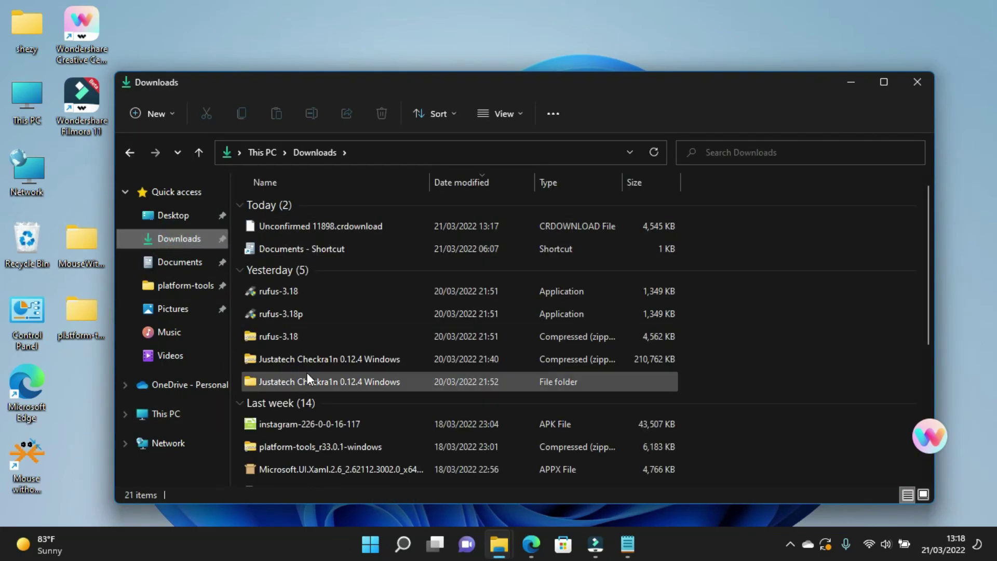
- Copy the file path of the WindowsSubsystemForAndroid msixbundle in the Downloads folder and minimize File Explorer
{"action": "scroll", "coordinate": [334, 434], "scroll_direction": "down", "scroll_amount": 3}
{"action": "scroll", "coordinate": [335, 434], "scroll_direction": "down", "scroll_amount": 2}
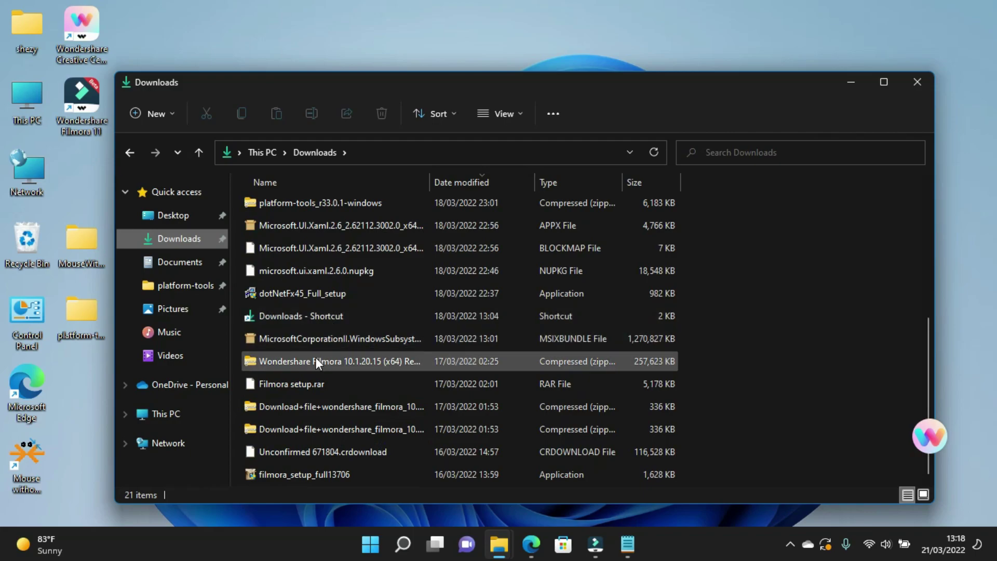
{"action": "left_click", "coordinate": [345, 336]}
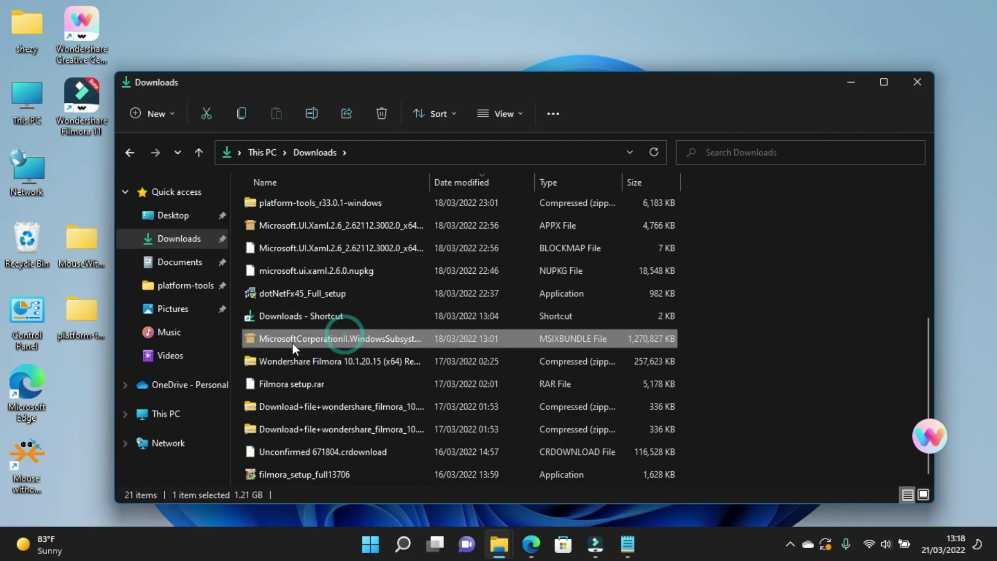
{"action": "right_click", "coordinate": [345, 341]}
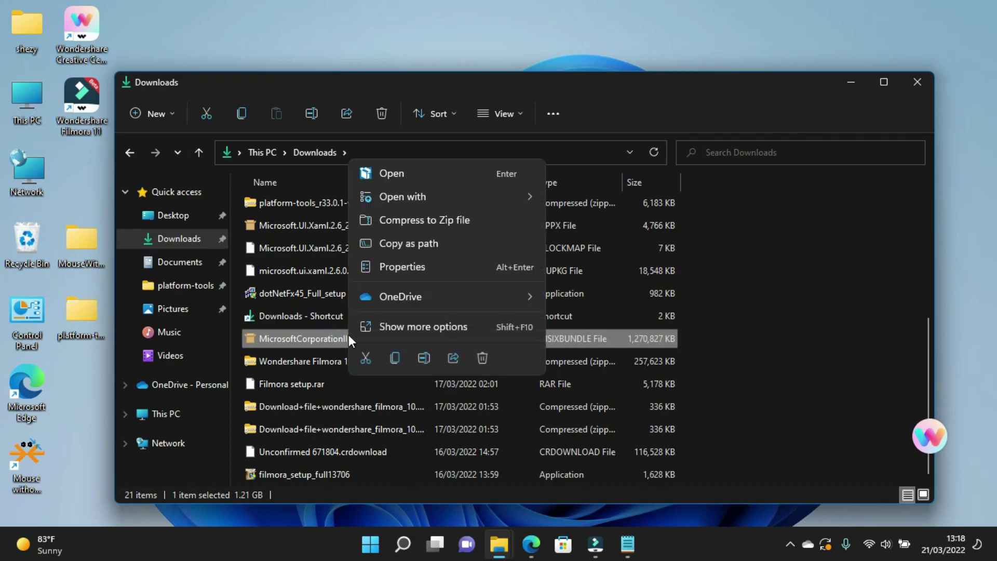
{"action": "left_click", "coordinate": [400, 243]}
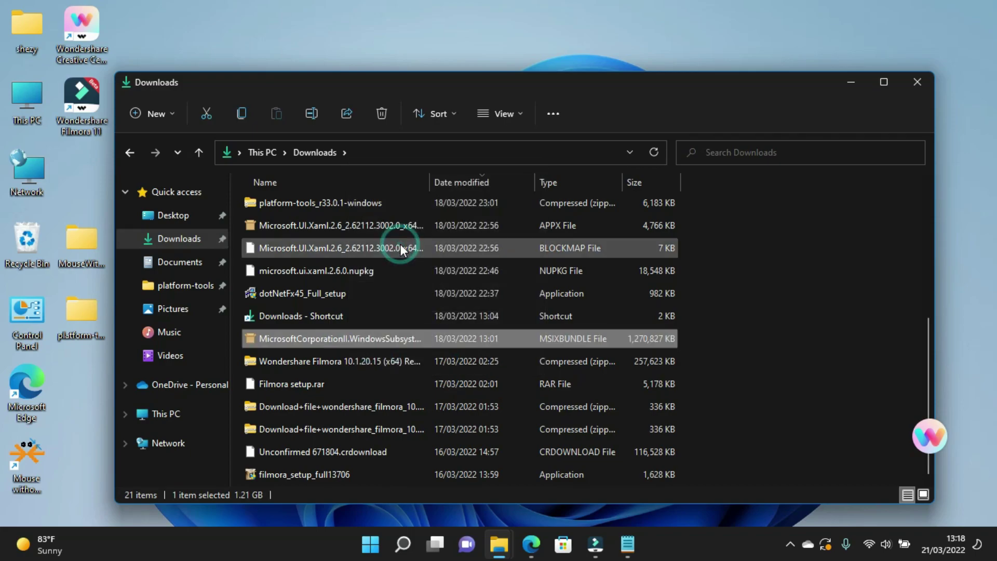
{"action": "left_click", "coordinate": [850, 88]}
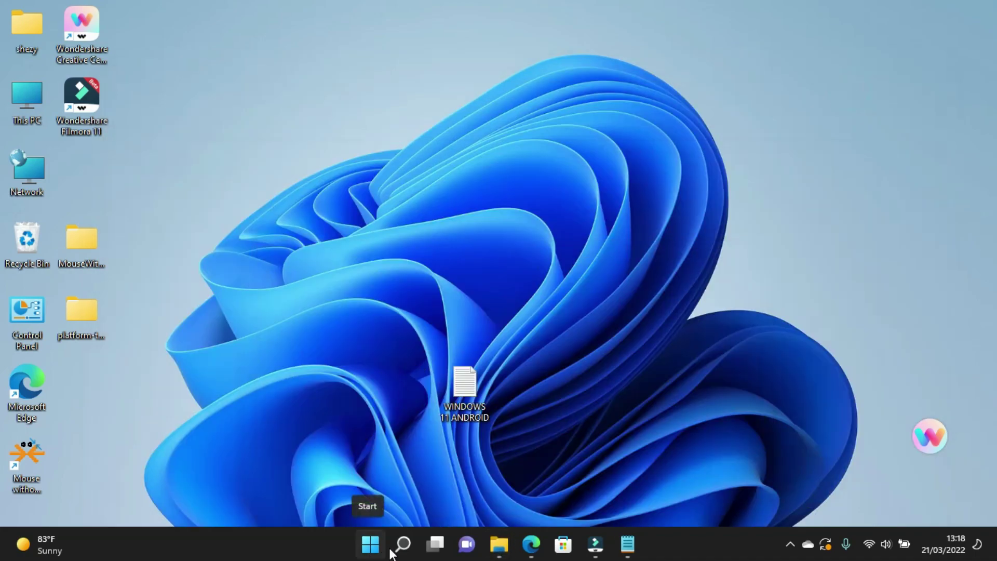
- Run Windows PowerShell as administrator and maximize its window
{"action": "left_click", "coordinate": [415, 545]}
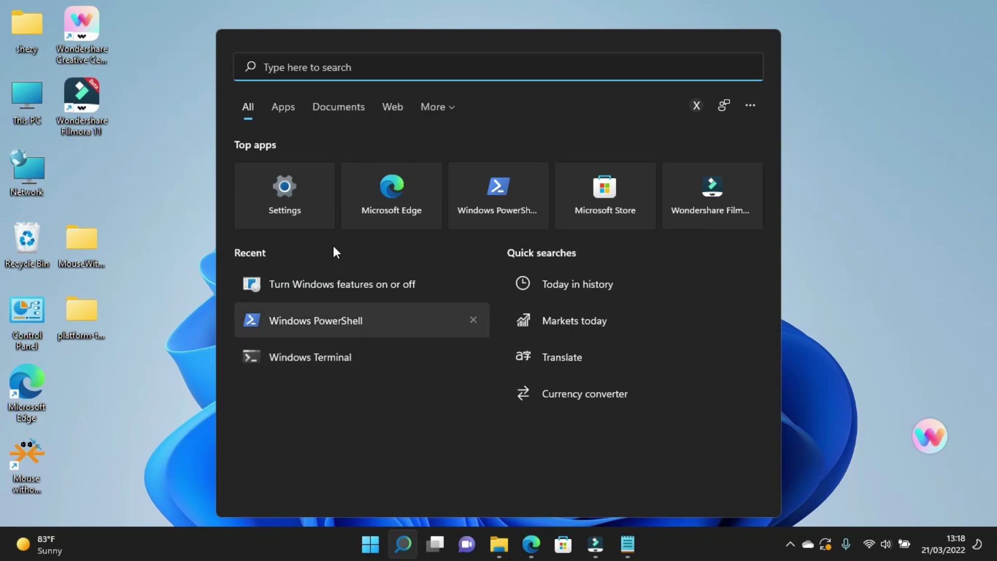
{"action": "right_click", "coordinate": [345, 309]}
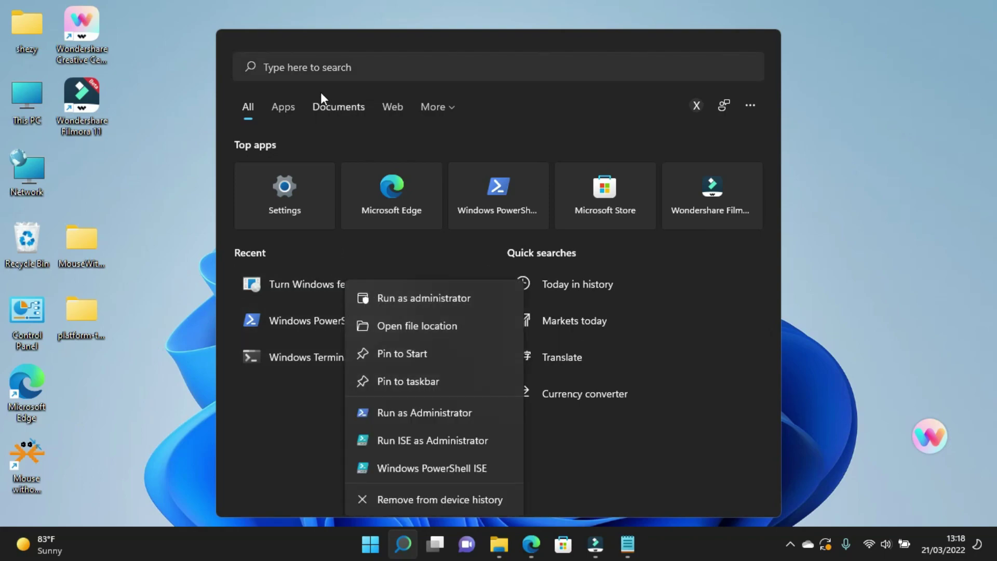
{"action": "left_click", "coordinate": [383, 306]}
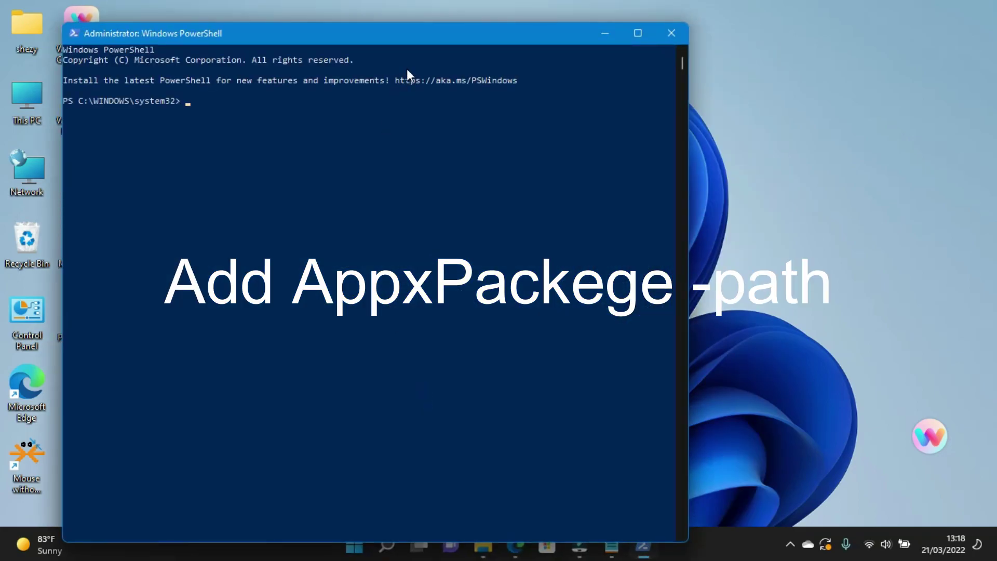
{"action": "double_click", "coordinate": [407, 30]}
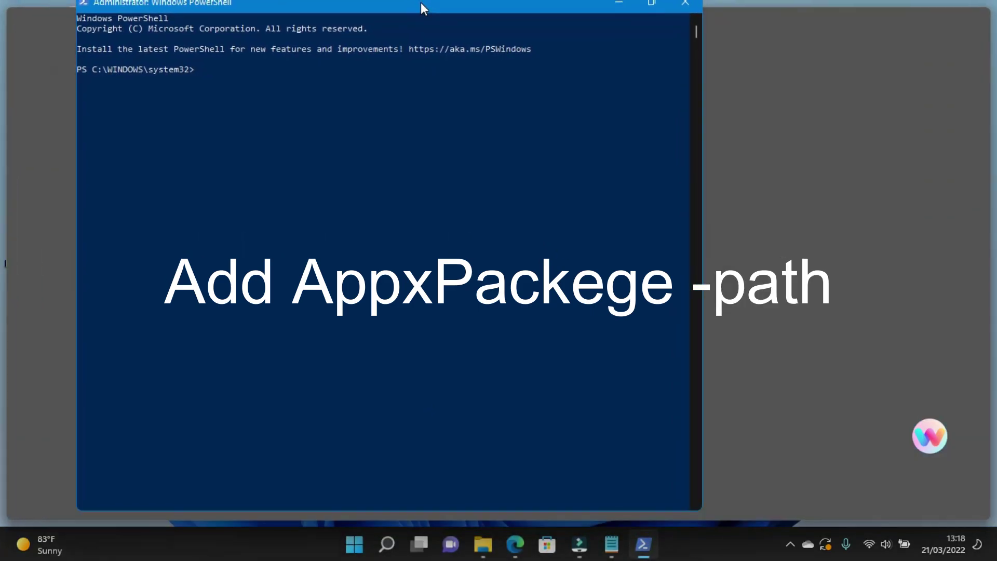
- Copy Add-AppxPackage -Path from the Notepad note into PowerShell, append the copied msixbundle path, and run the command
{"action": "left_click", "coordinate": [610, 544]}
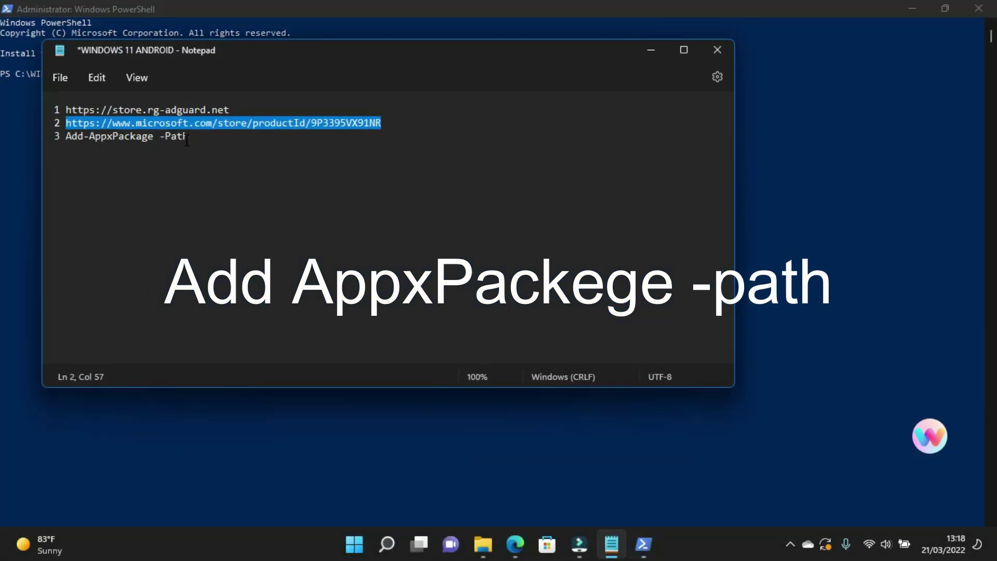
{"action": "left_click_drag", "start_coordinate": [189, 138], "coordinate": [69, 141]}
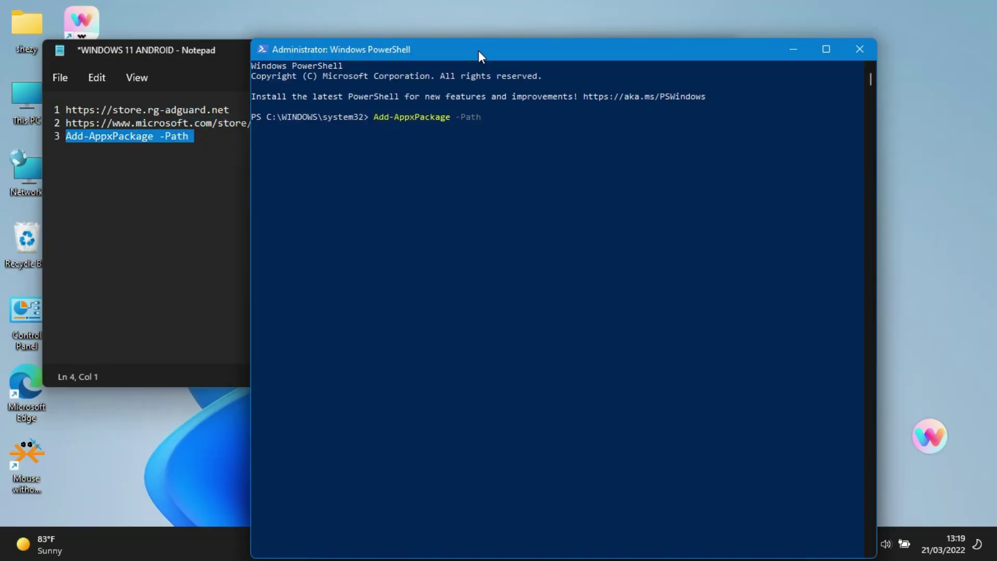
{"action": "right_click", "coordinate": [489, 111]}
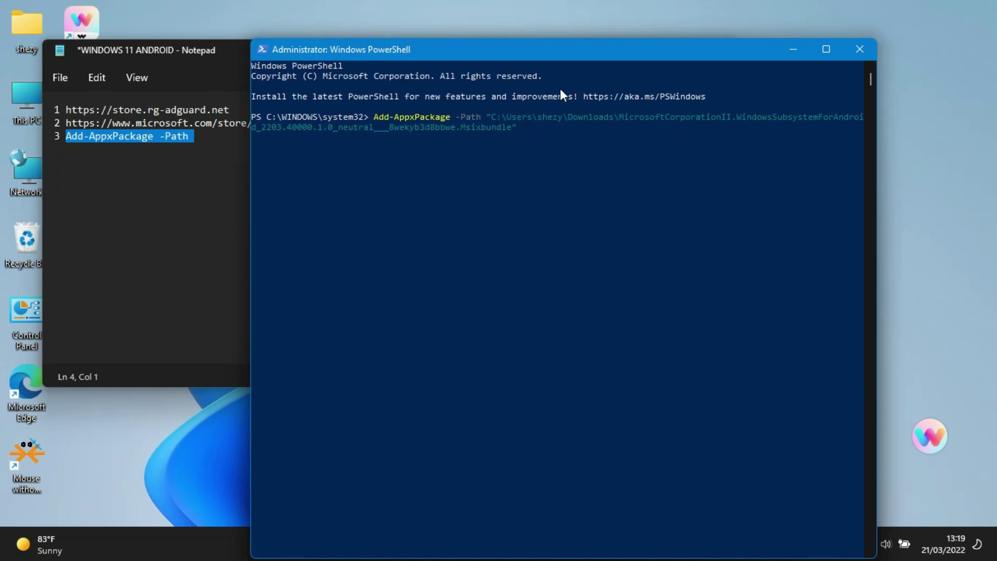
{"action": "key", "text": "Return"}
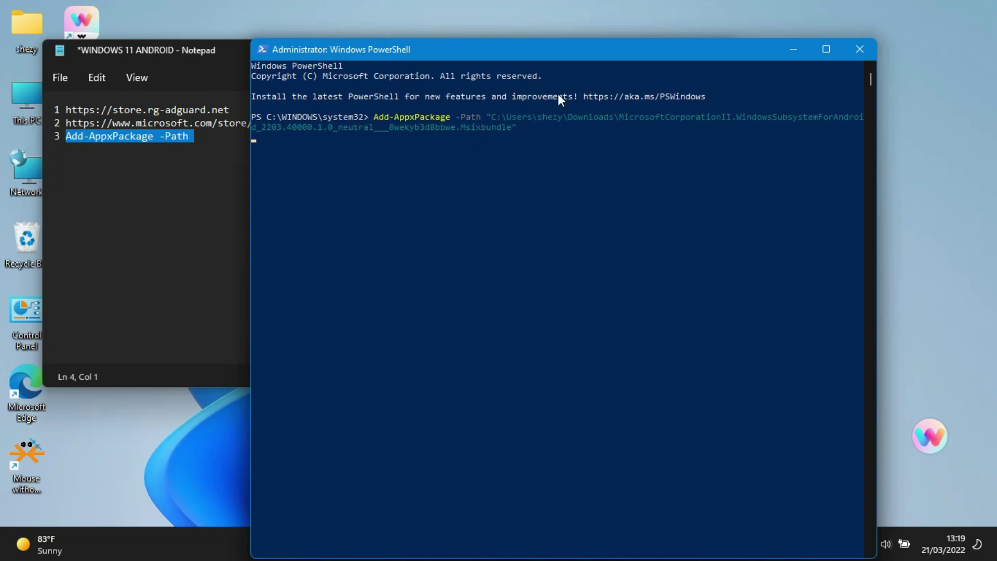
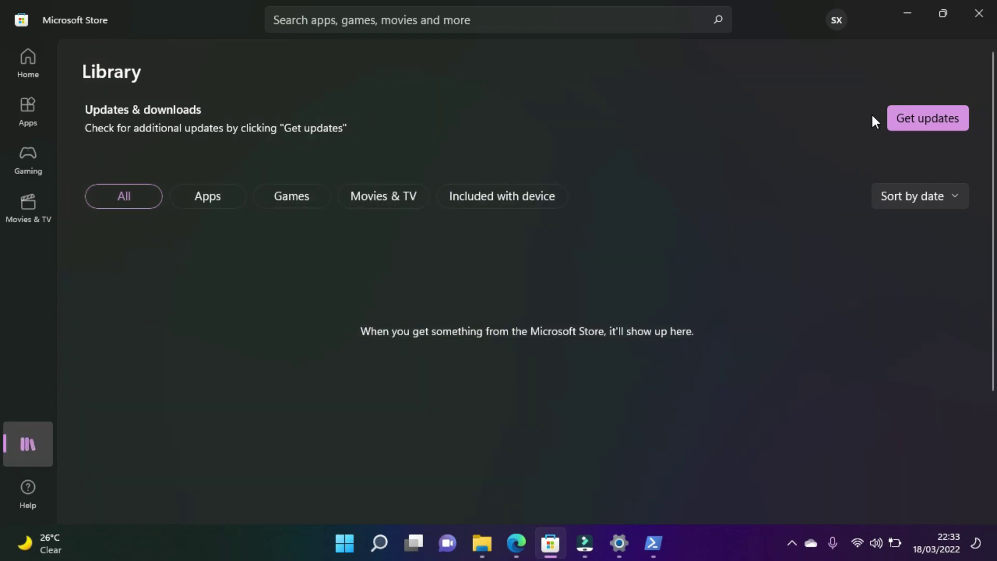
- Check for app updates in the Microsoft Store library
{"action": "left_click", "coordinate": [897, 118]}
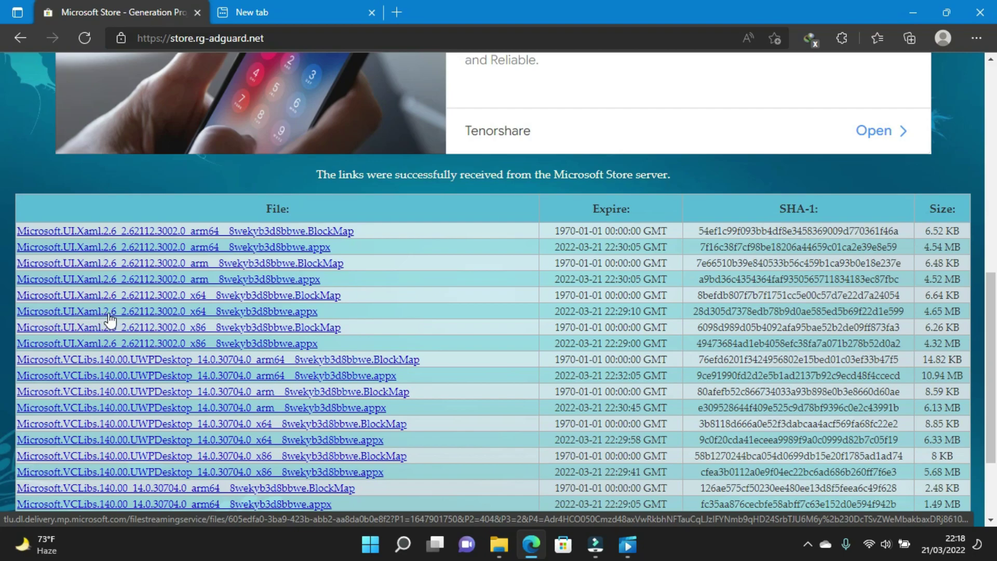
- Download the Microsoft.UI.Xaml.2.6_2.62112.3002.0 x64 appx from the generated file list in Edge and keep it despite the security block
{"action": "left_click", "coordinate": [200, 312]}
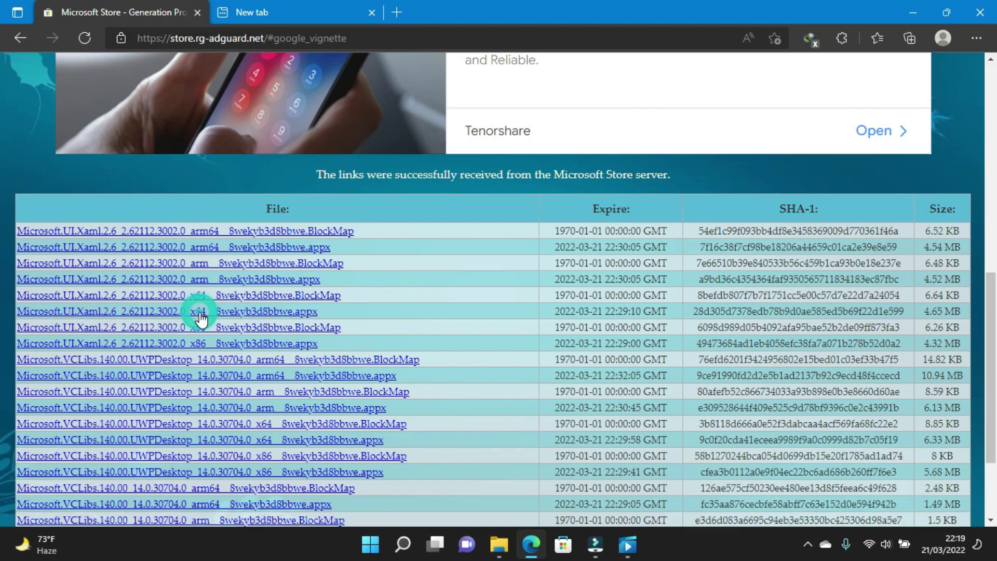
{"action": "left_click", "coordinate": [438, 415]}
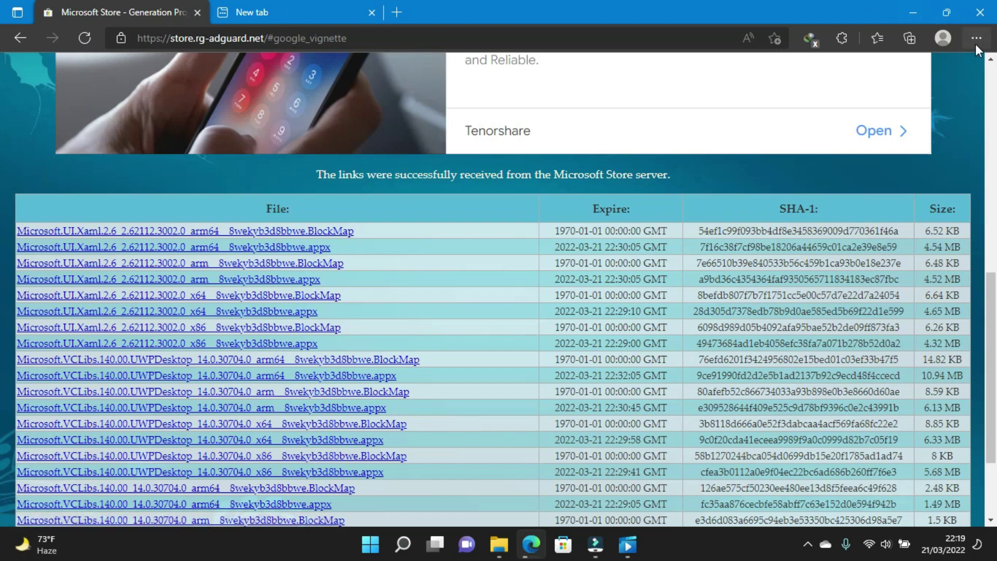
{"action": "left_click", "coordinate": [976, 39]}
{"action": "left_click", "coordinate": [556, 1]}
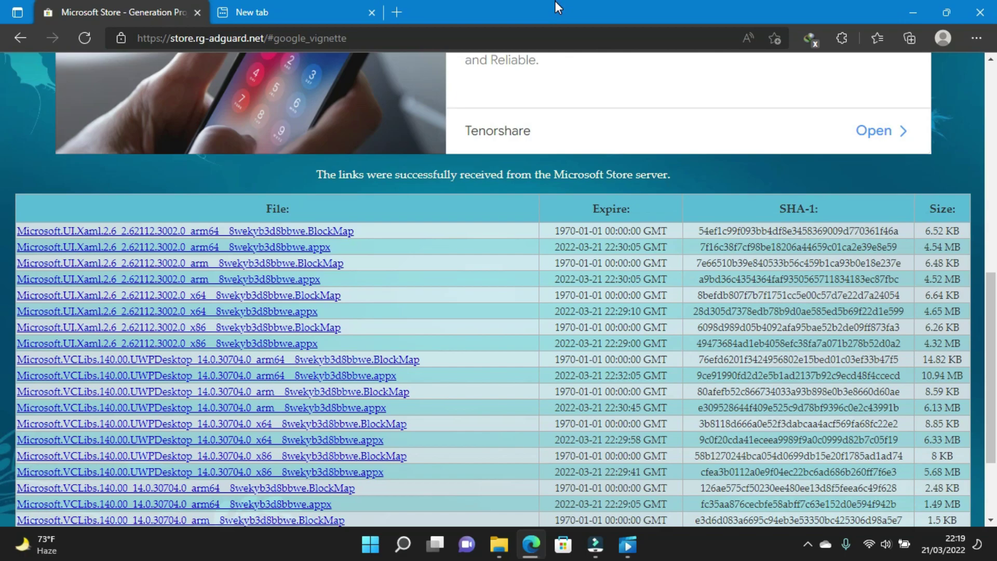
{"action": "left_click", "coordinate": [204, 316]}
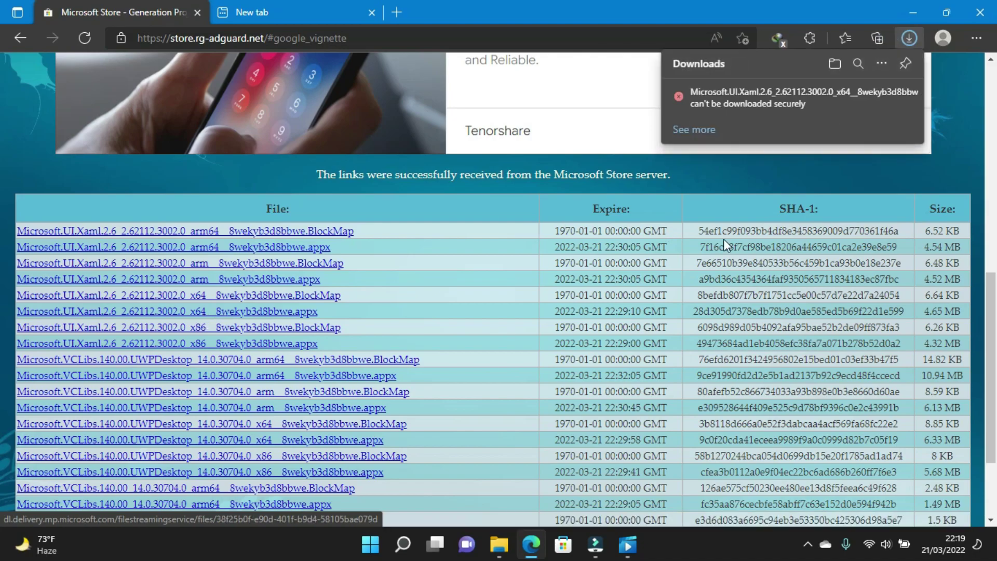
{"action": "mouse_move", "coordinate": [829, 98]}
{"action": "left_click", "coordinate": [894, 98]}
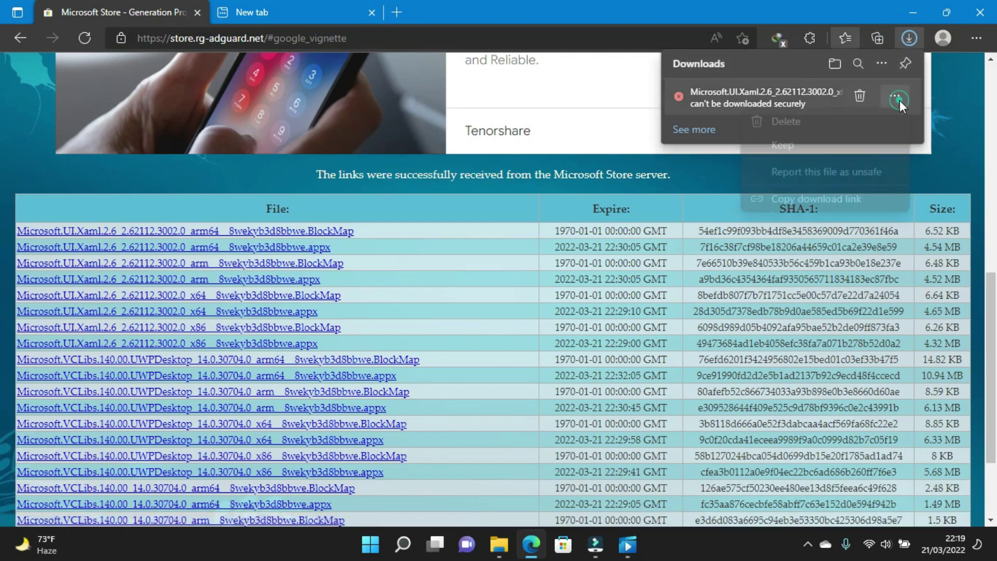
{"action": "left_click", "coordinate": [823, 147]}
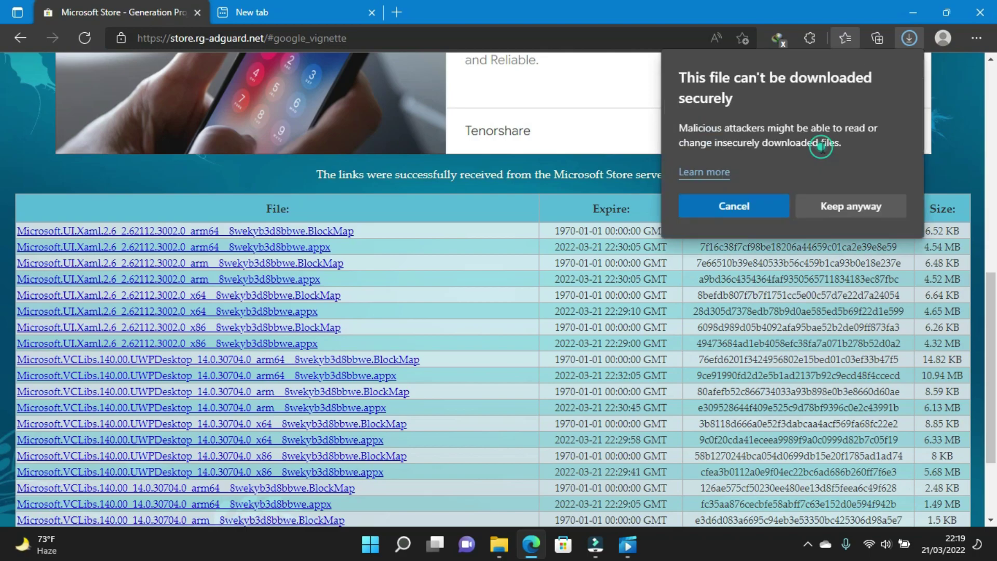
{"action": "left_click", "coordinate": [841, 214]}
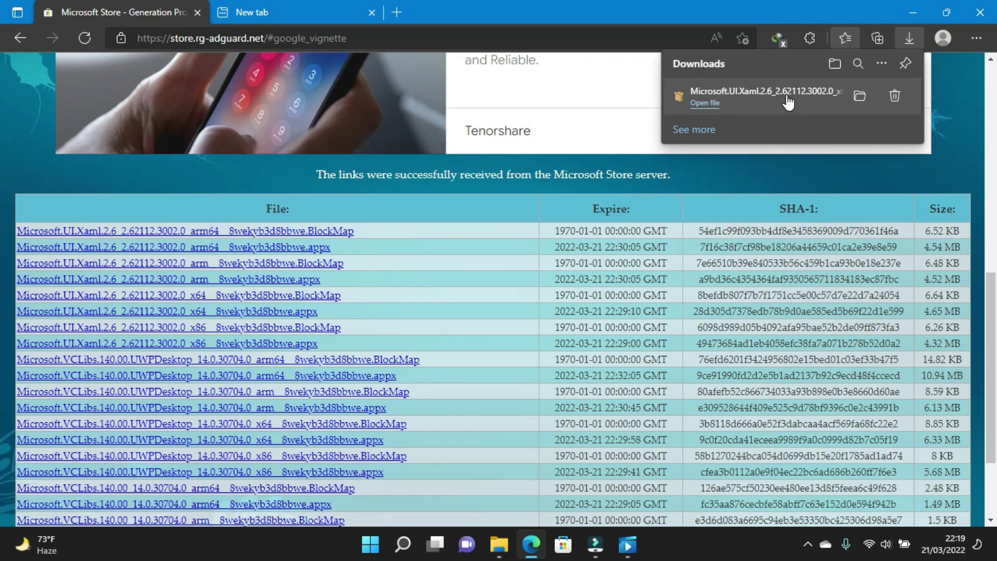
- Install Microsoft.UI.Xaml.2.6 from the downloaded appx, decline reinstalling it, and close the installer and minimize Edge
{"action": "left_click", "coordinate": [788, 101]}
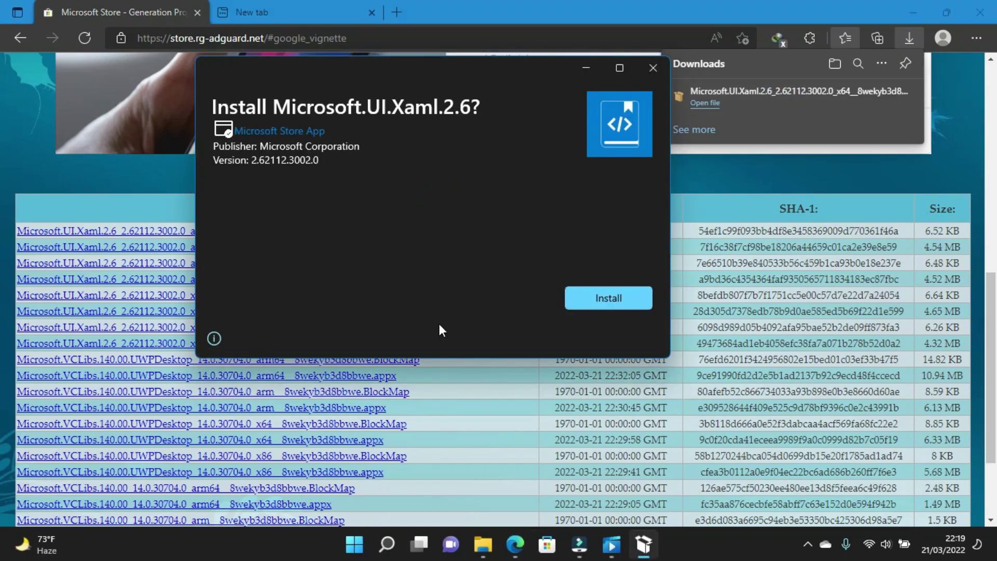
{"action": "left_click", "coordinate": [609, 301]}
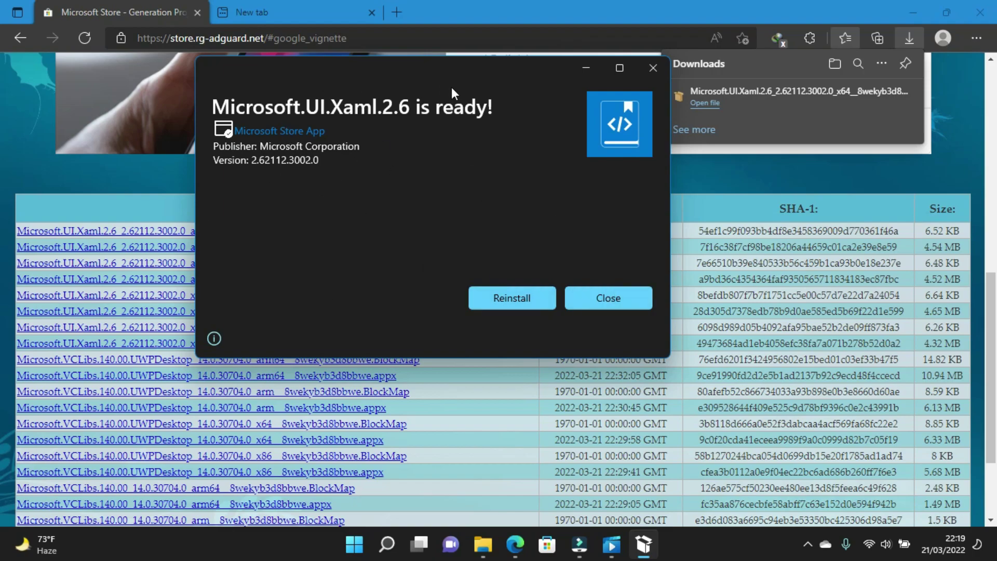
{"action": "left_click", "coordinate": [520, 304]}
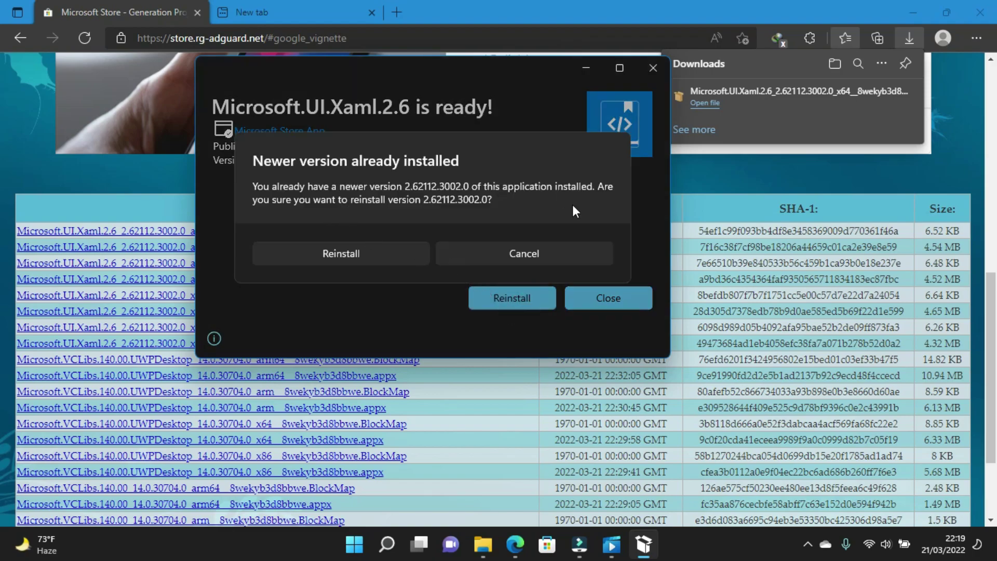
{"action": "left_click", "coordinate": [540, 251]}
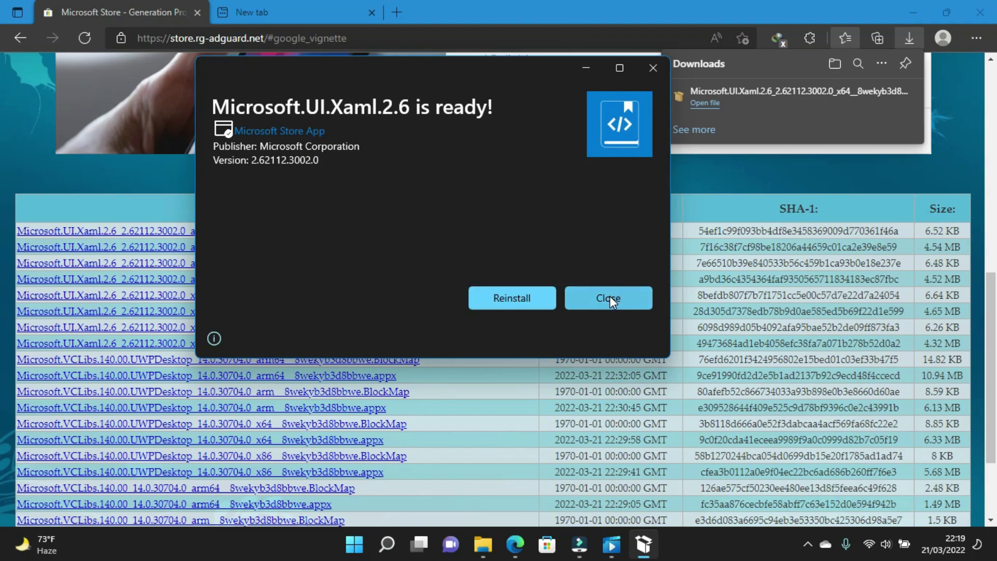
{"action": "left_click", "coordinate": [609, 296]}
{"action": "left_click", "coordinate": [914, 13]}
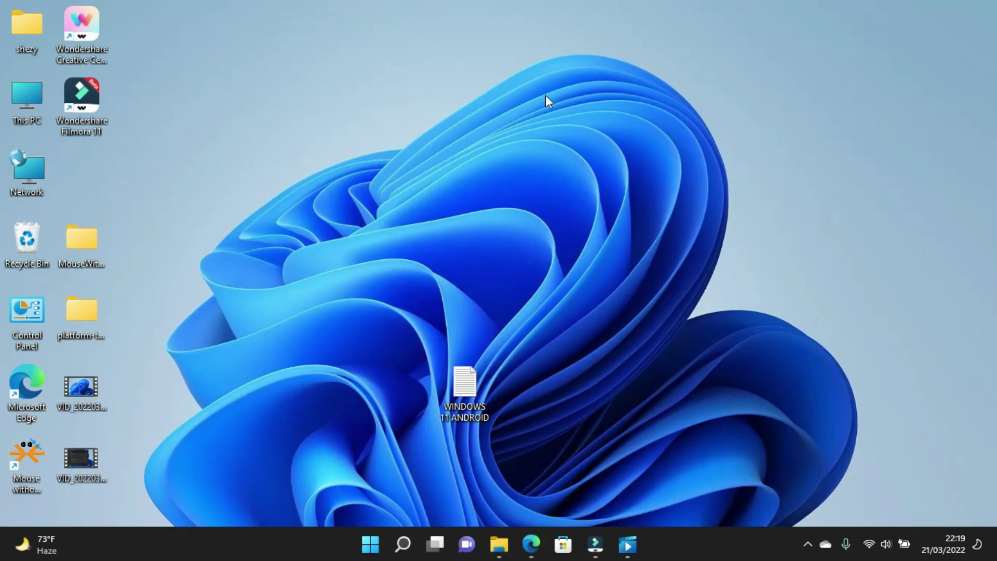
{"action": "left_click", "coordinate": [808, 544]}
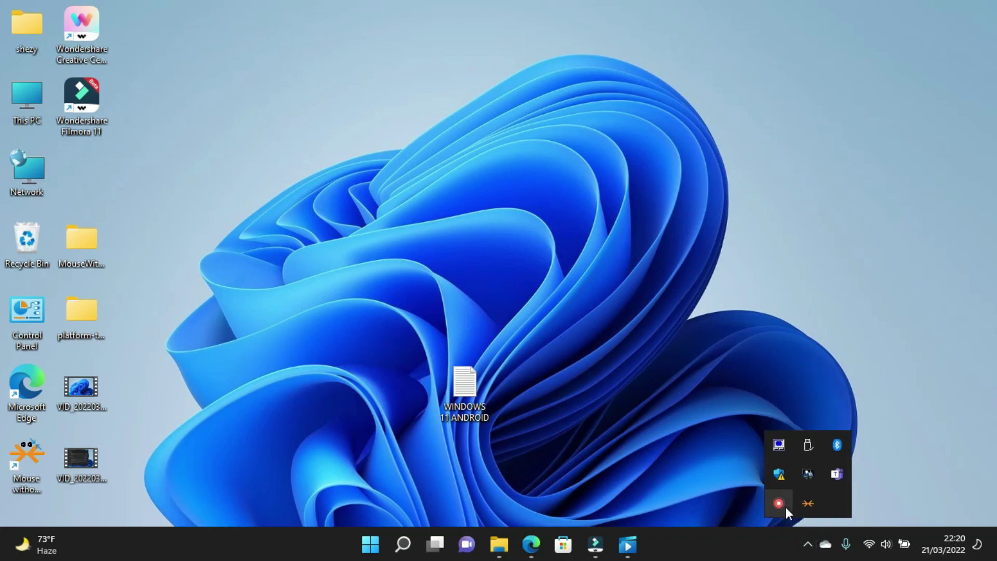
{"action": "right_click", "coordinate": [787, 507]}
{"action": "left_click", "coordinate": [802, 522]}
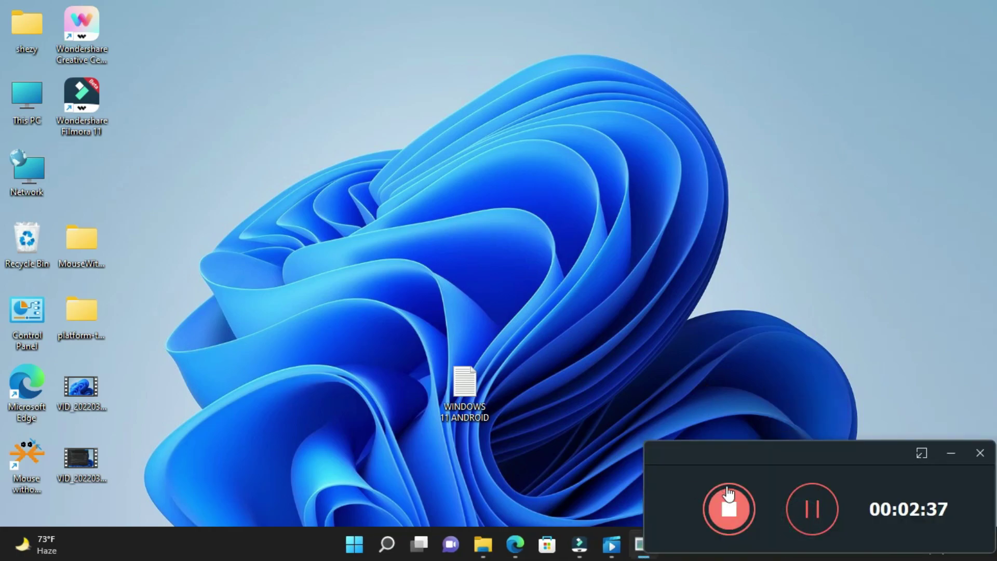
{"action": "left_click", "coordinate": [729, 509]}
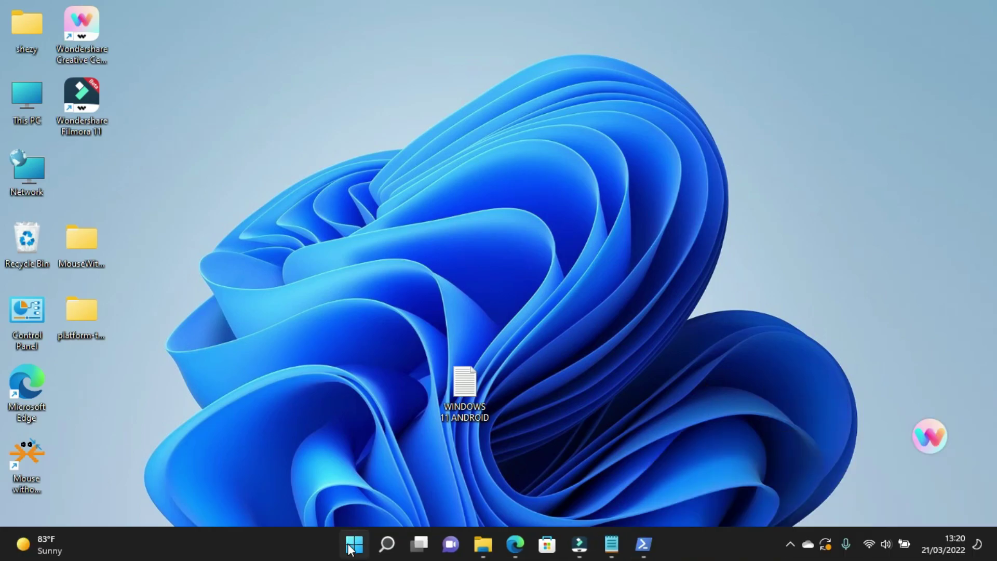
- Open the Windows Subsystem for Android settings and move the window away from the desktop's corner
{"action": "left_click", "coordinate": [351, 545]}
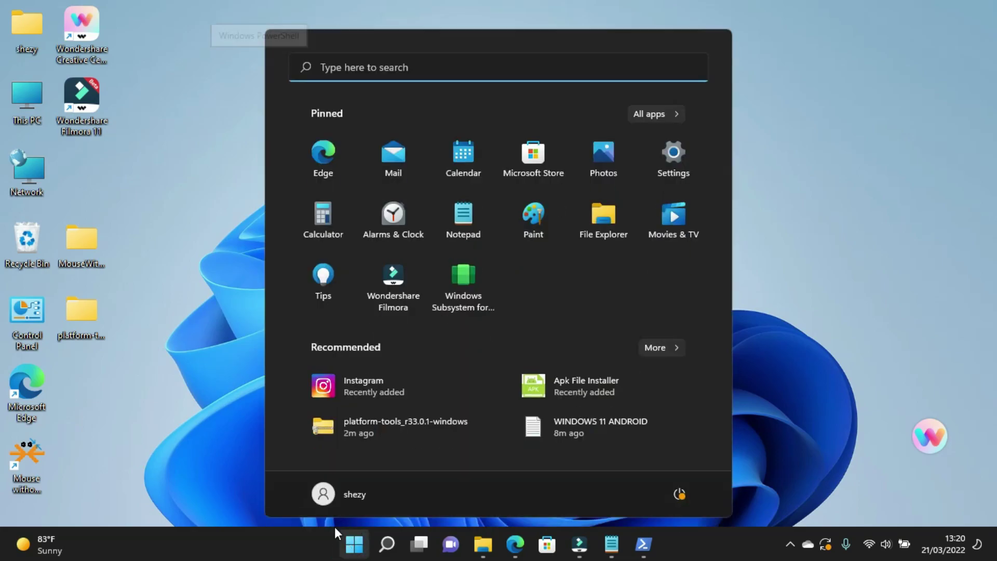
{"action": "left_click", "coordinate": [480, 290]}
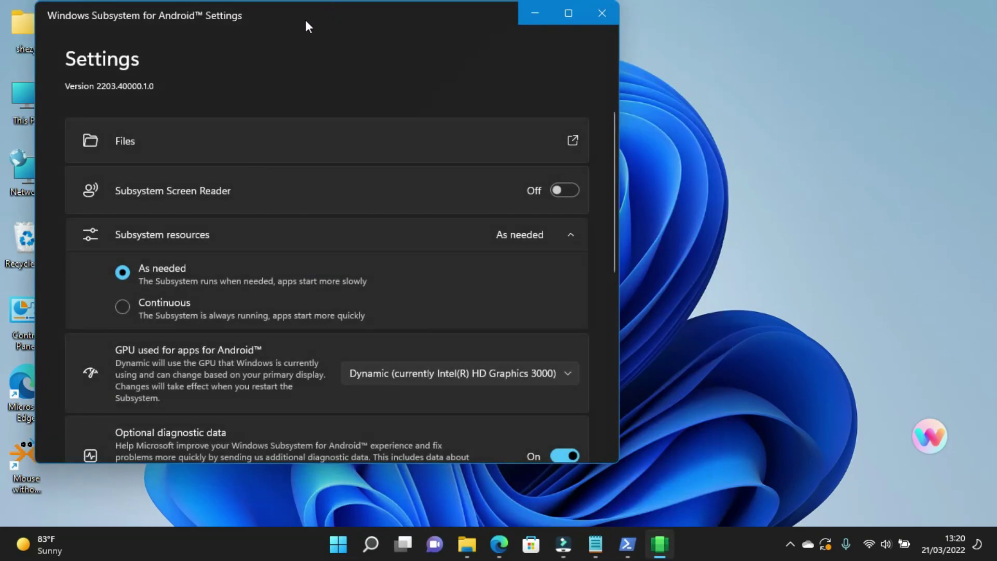
{"action": "left_click_drag", "start_coordinate": [307, 18], "coordinate": [398, 43]}
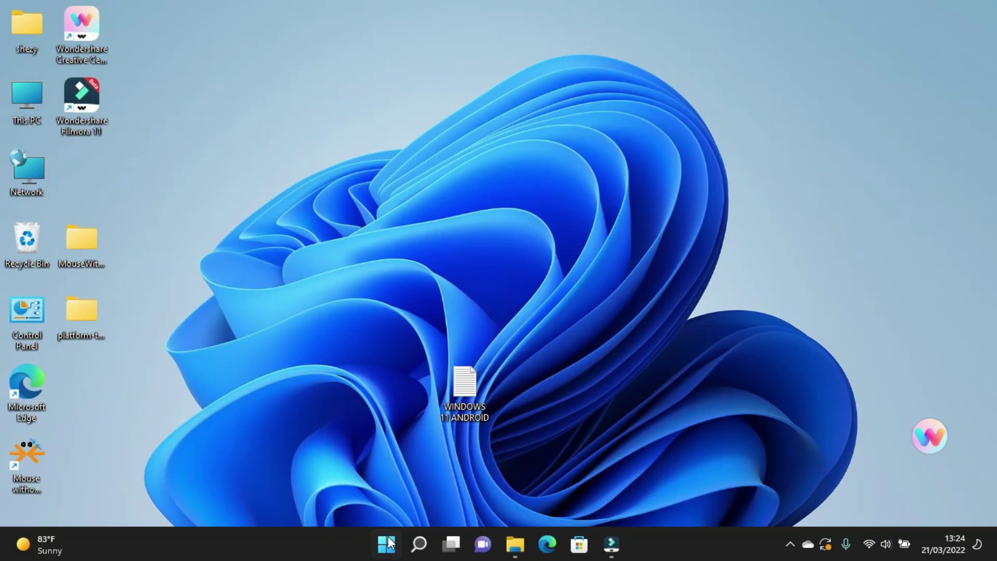
- Reopen the Windows Subsystem for Android settings and review the options, including the Developer mode state and IP address
{"action": "left_click", "coordinate": [387, 543]}
{"action": "left_click", "coordinate": [460, 276]}
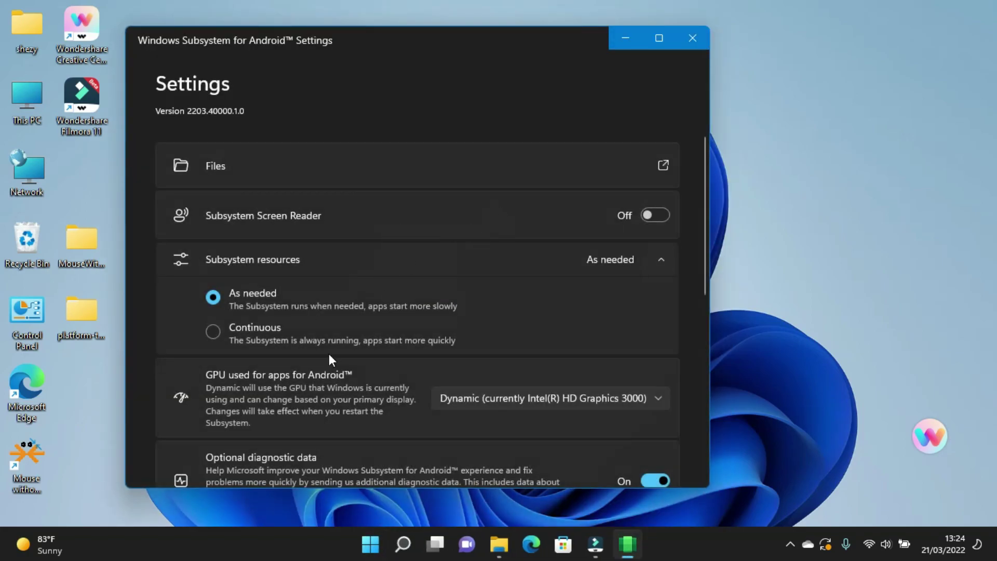
{"action": "scroll", "coordinate": [329, 354], "scroll_direction": "down", "scroll_amount": 5}
{"action": "scroll", "coordinate": [328, 353], "scroll_direction": "down", "scroll_amount": 2}
{"action": "scroll", "coordinate": [328, 353], "scroll_direction": "up", "scroll_amount": 8}
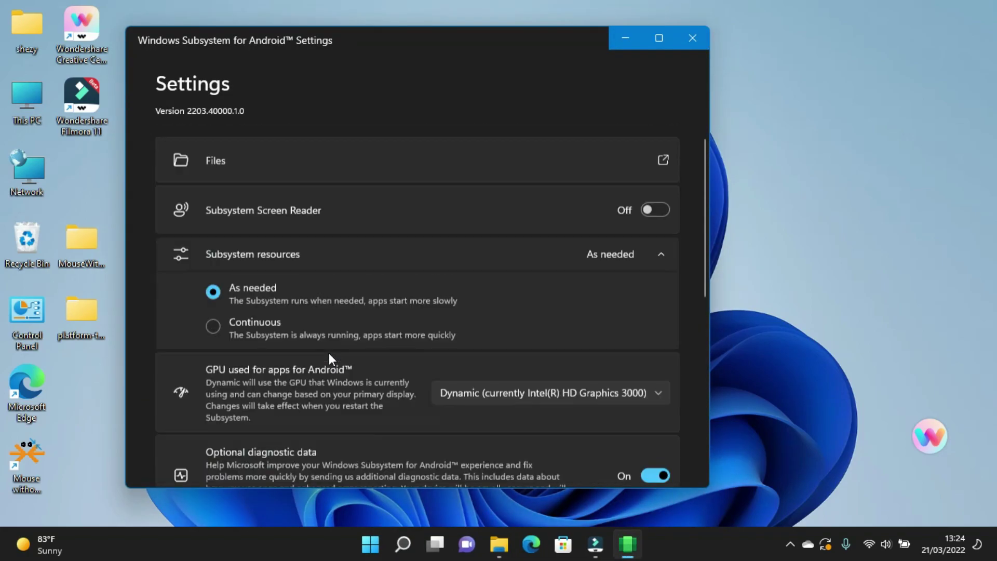
{"action": "scroll", "coordinate": [329, 353], "scroll_direction": "down", "scroll_amount": 8}
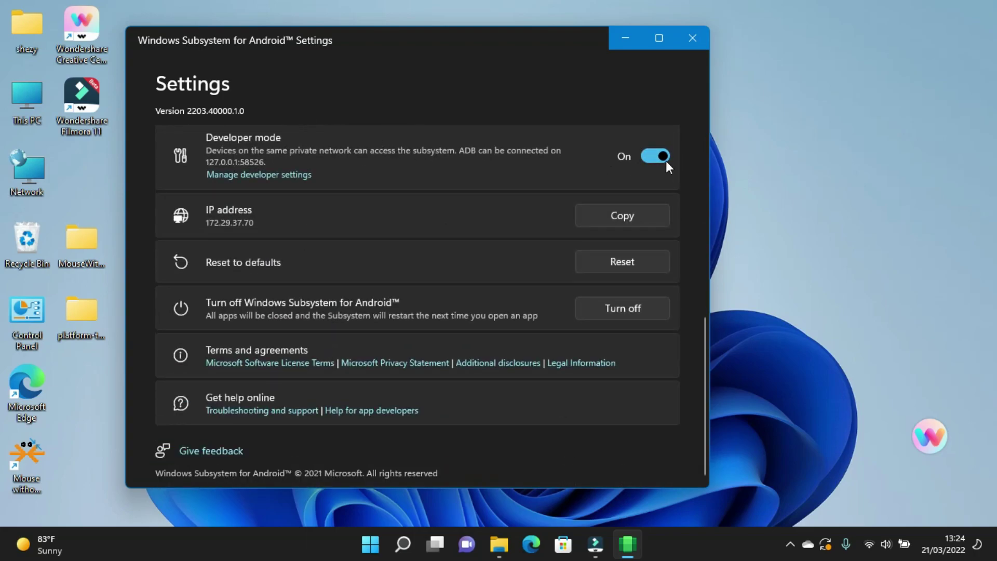
{"action": "scroll", "coordinate": [453, 247], "scroll_direction": "up", "scroll_amount": 8}
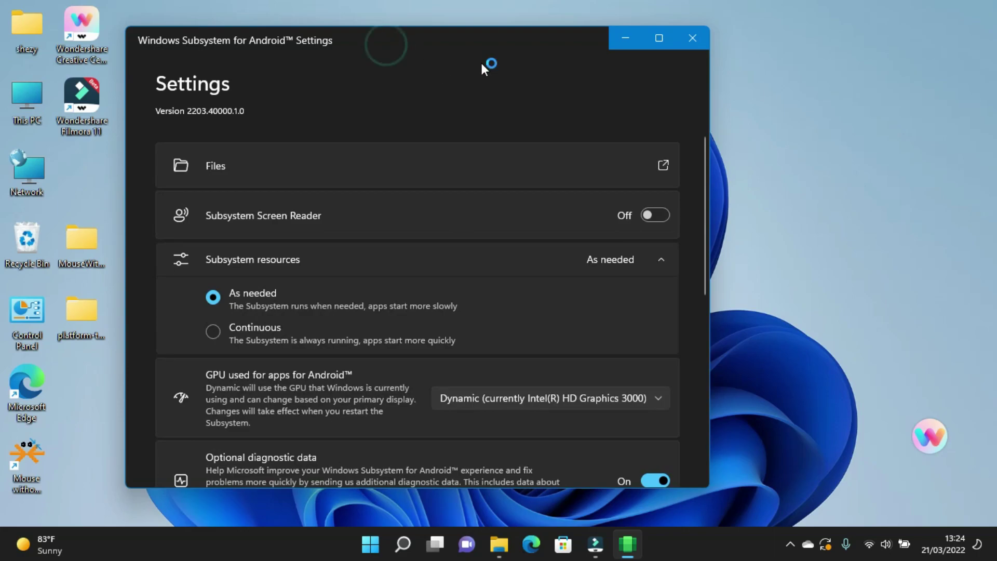
{"action": "left_click_drag", "start_coordinate": [386, 44], "coordinate": [521, 45]}
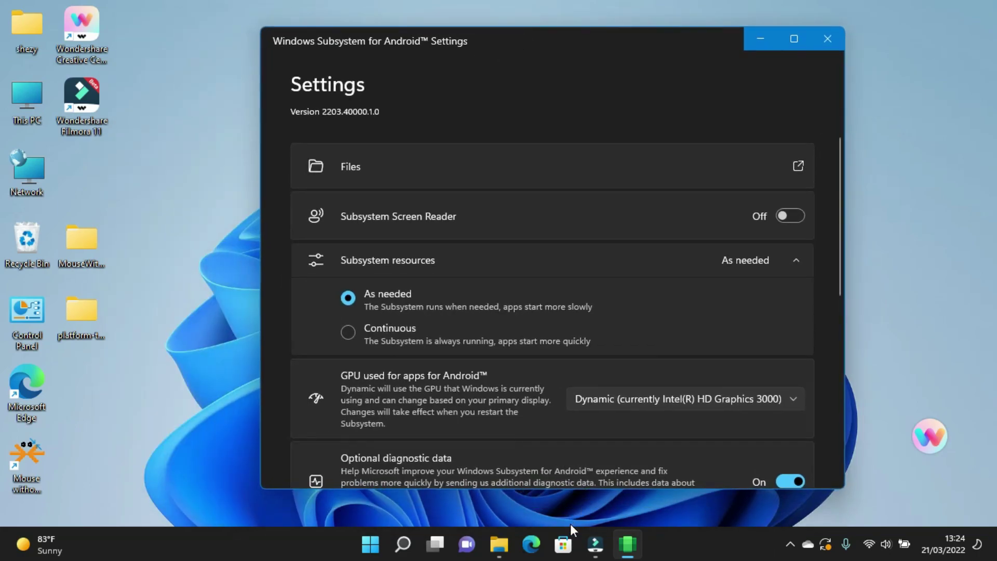
- Search the Microsoft Store for APK, launch Apk File Installer from its store page, and minimize the Store
{"action": "left_click", "coordinate": [560, 548]}
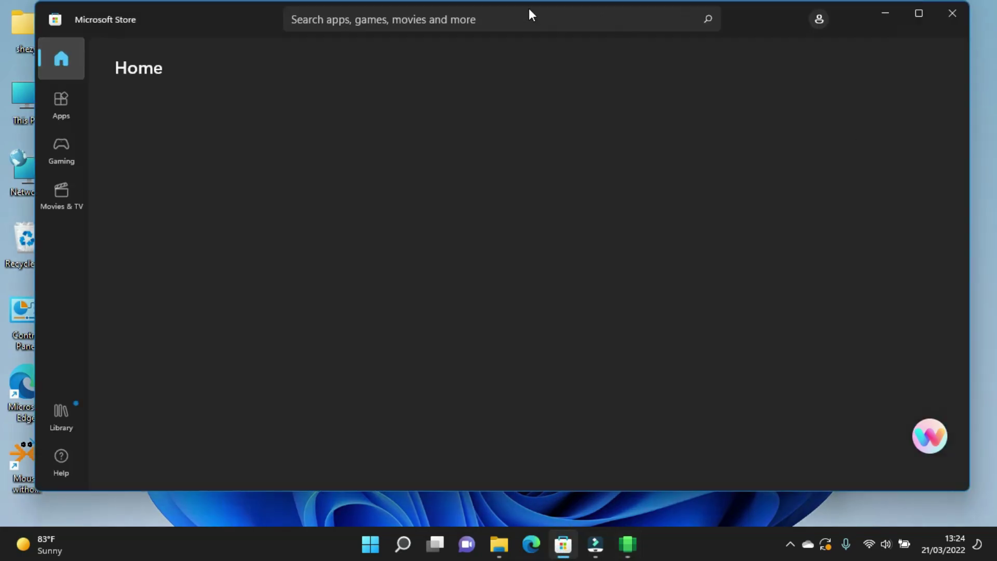
{"action": "left_click", "coordinate": [464, 19]}
{"action": "type", "text": "APK"}
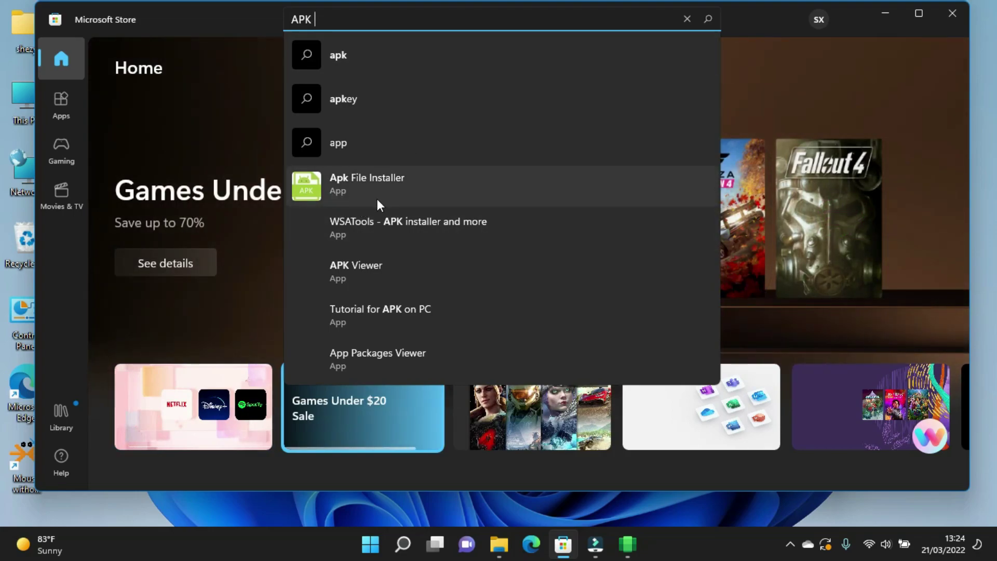
{"action": "left_click", "coordinate": [379, 197]}
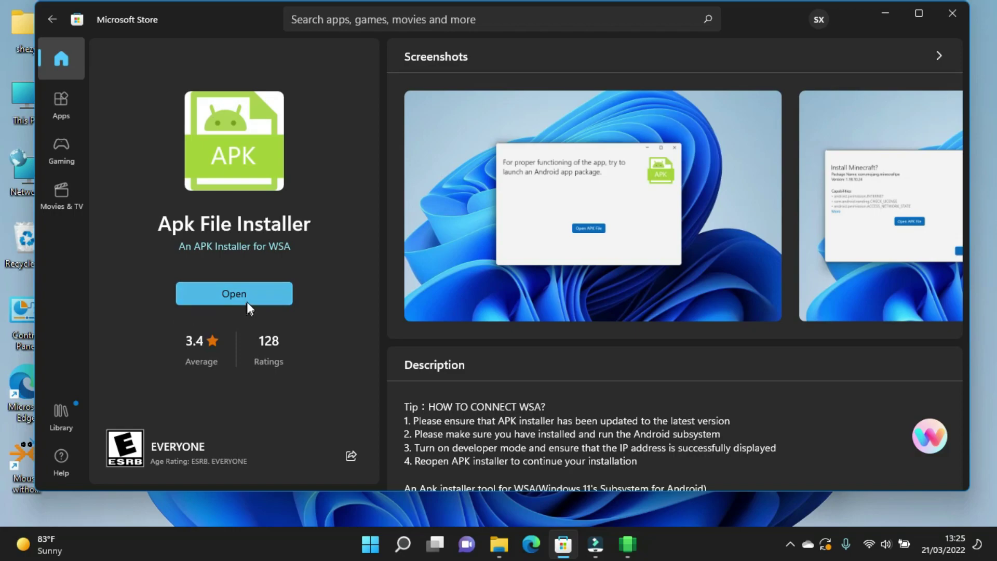
{"action": "left_click", "coordinate": [228, 293]}
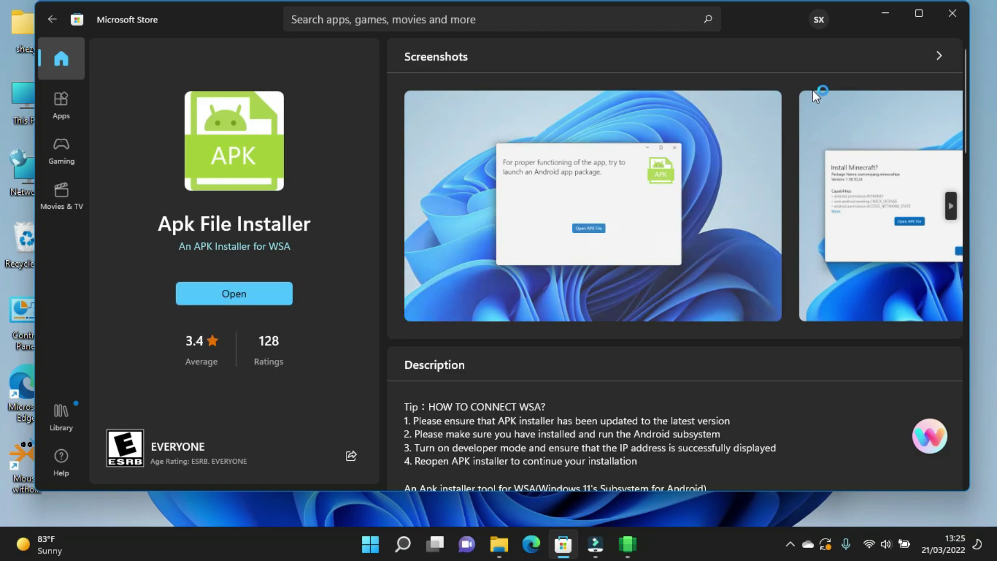
{"action": "left_click", "coordinate": [886, 9]}
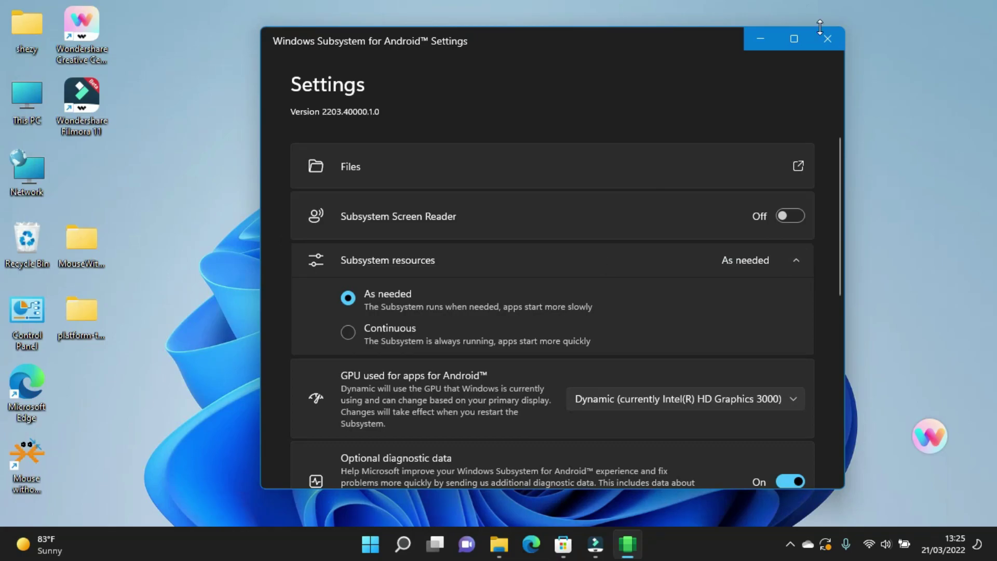
{"action": "scroll", "coordinate": [473, 222], "scroll_direction": "down", "scroll_amount": 4}
{"action": "scroll", "coordinate": [474, 223], "scroll_direction": "down", "scroll_amount": 4}
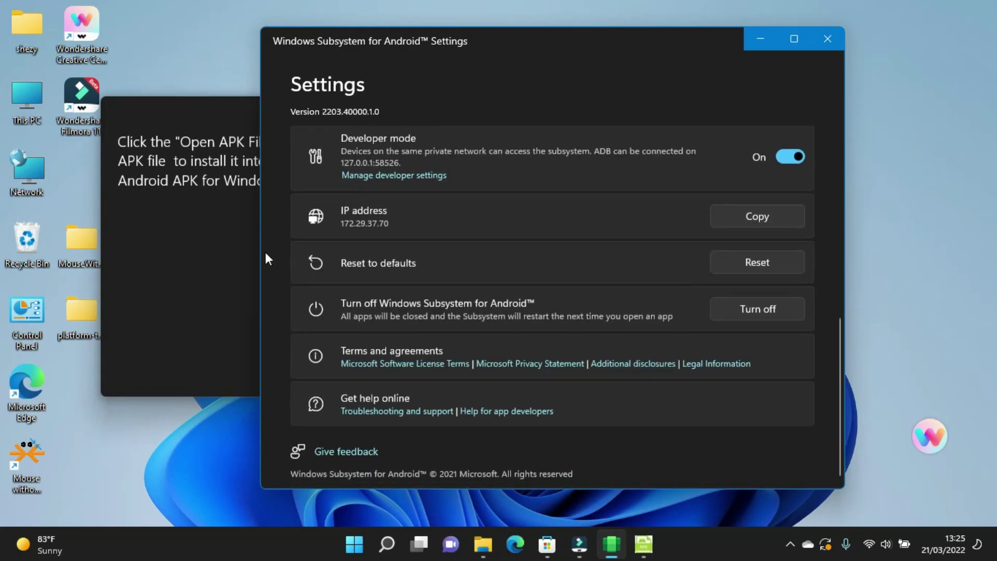
{"action": "left_click", "coordinate": [204, 269]}
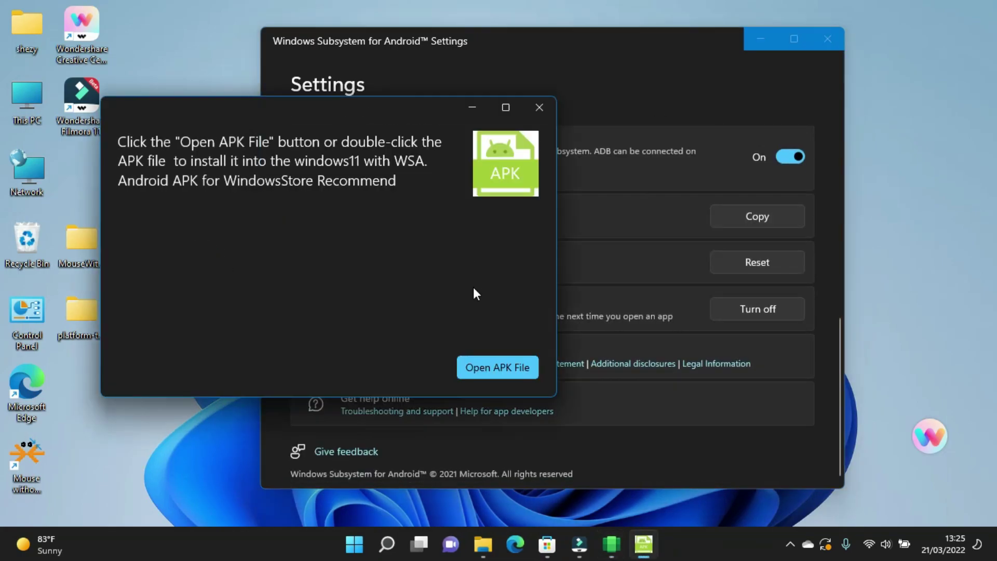
{"action": "left_click", "coordinate": [498, 367]}
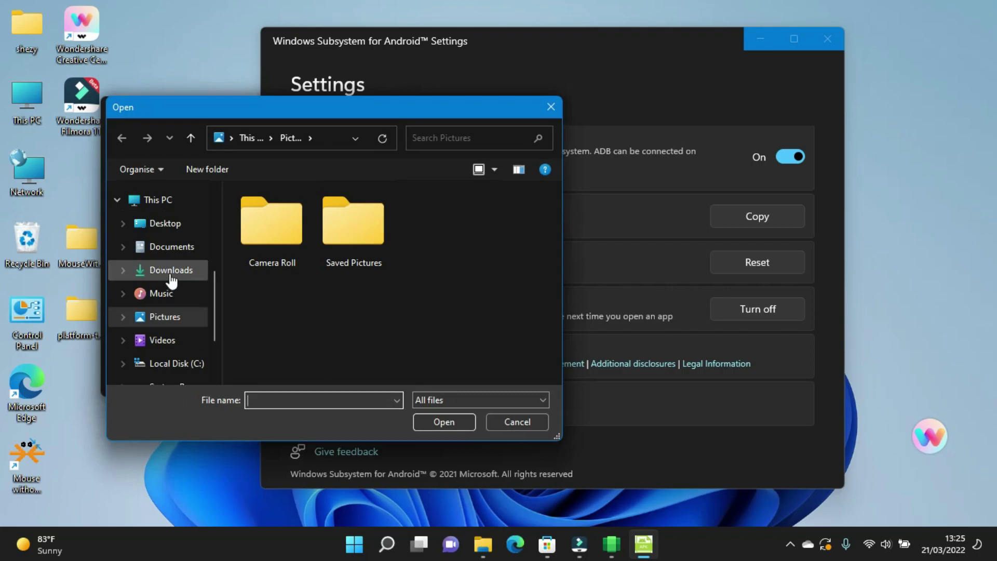
{"action": "left_click", "coordinate": [170, 279]}
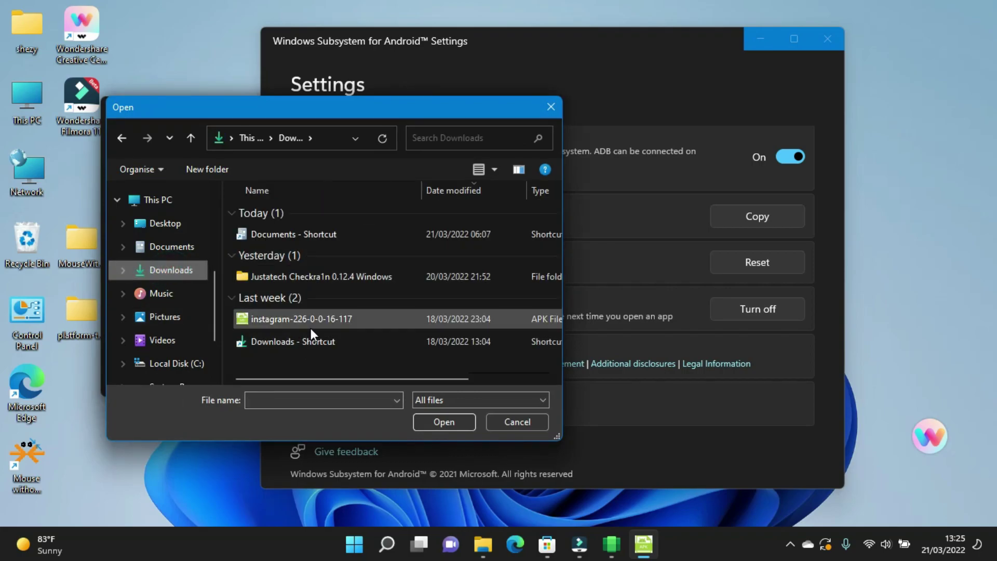
{"action": "left_click", "coordinate": [311, 327]}
{"action": "left_click", "coordinate": [421, 418]}
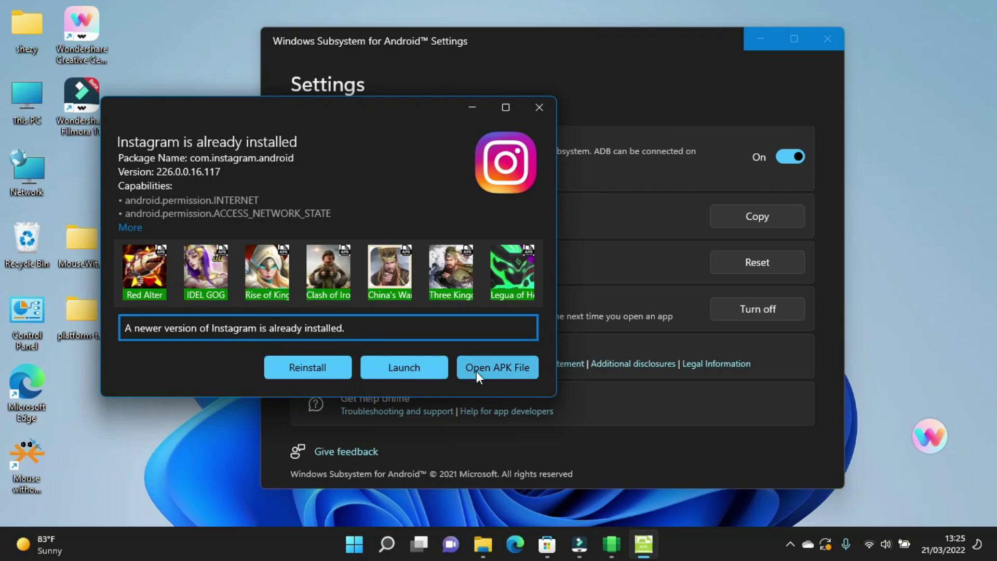
- Reinstall Instagram from the loaded APK, launch it, and minimize the installer window
{"action": "left_click", "coordinate": [326, 369]}
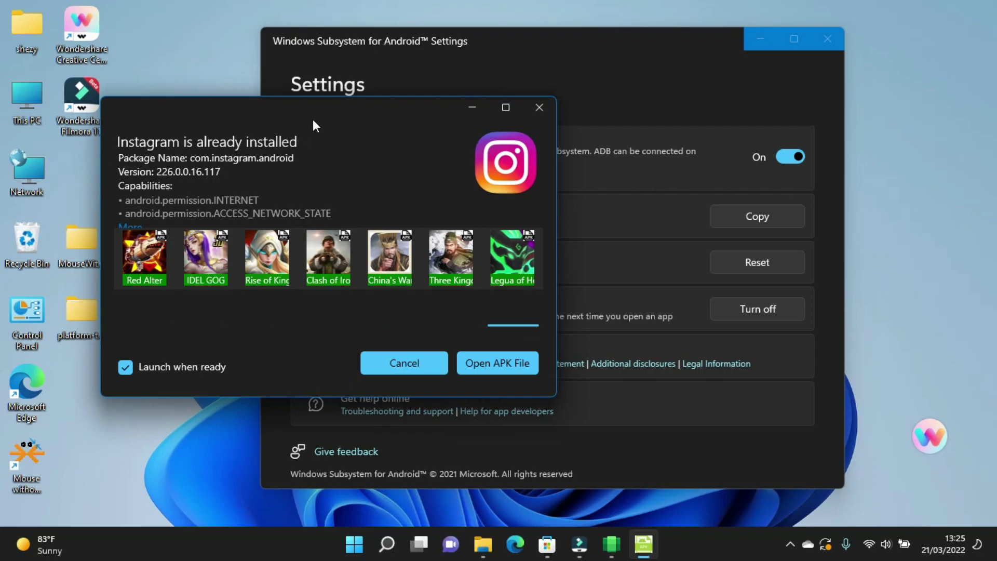
{"action": "left_click_drag", "start_coordinate": [328, 104], "coordinate": [584, 170]}
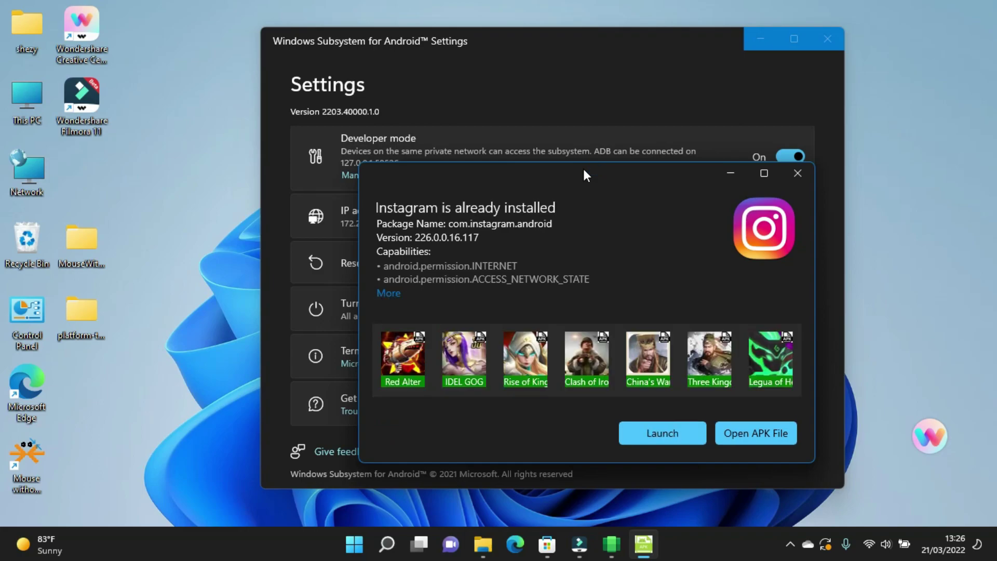
{"action": "left_click", "coordinate": [681, 431]}
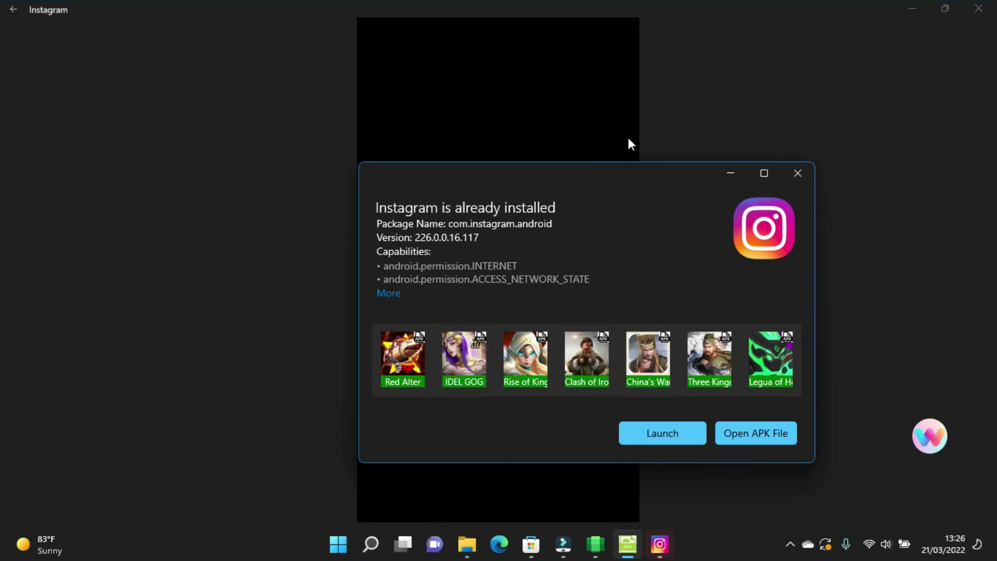
{"action": "left_click", "coordinate": [736, 179]}
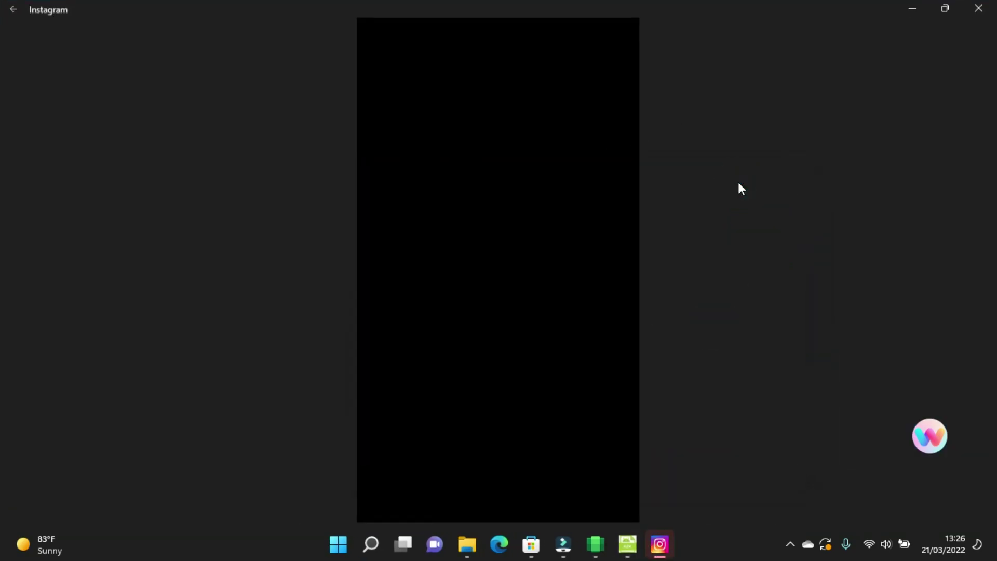
- Restore the Instagram window to a smaller size and arrange it side by side with the Android subsystem settings
{"action": "left_click", "coordinate": [946, 9]}
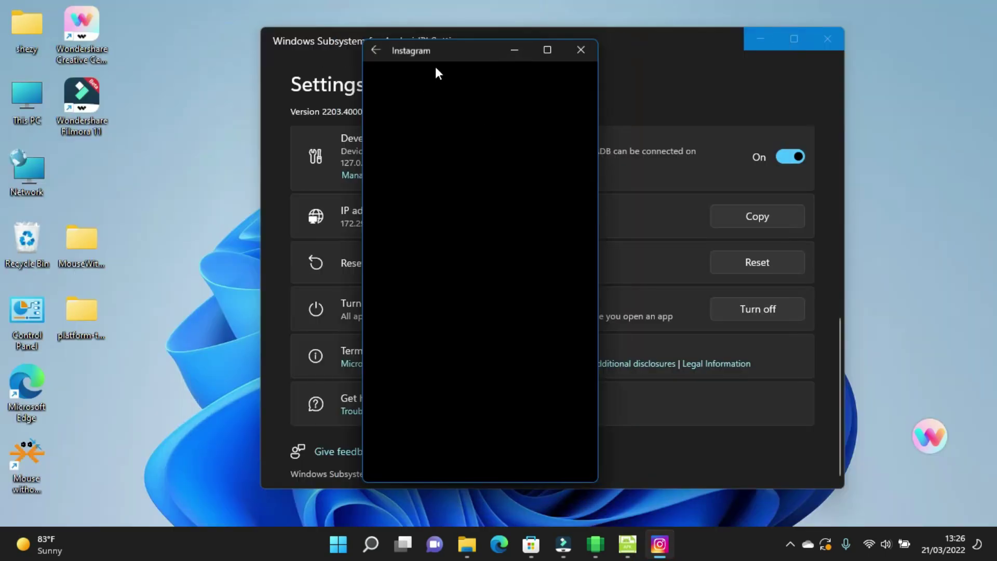
{"action": "left_click_drag", "start_coordinate": [450, 50], "coordinate": [198, 48]}
{"action": "left_click_drag", "start_coordinate": [434, 45], "coordinate": [527, 54]}
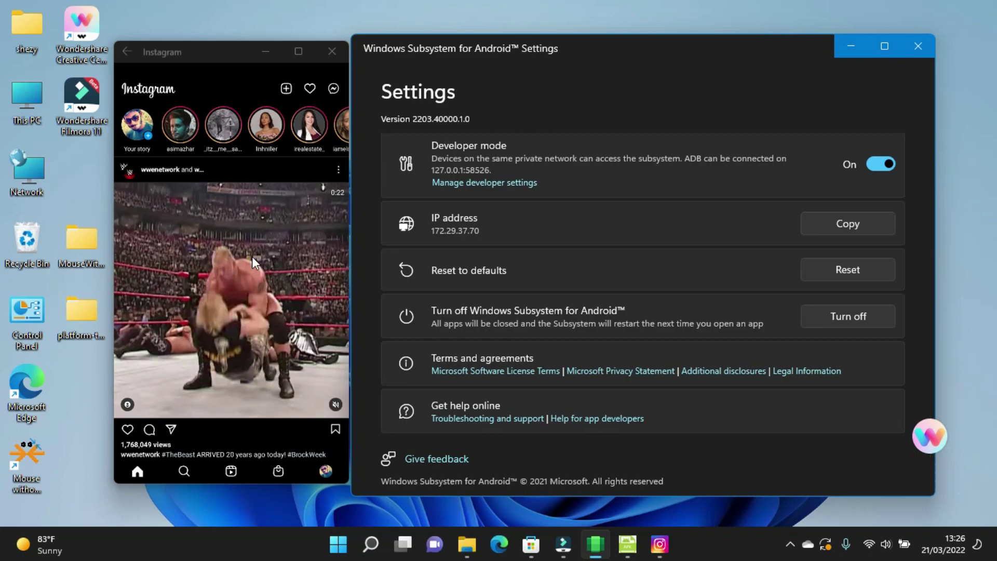
- Browse the Instagram home feed, reels and profile page to try out the app
{"action": "scroll", "coordinate": [252, 257], "scroll_direction": "down", "scroll_amount": 1}
{"action": "scroll", "coordinate": [251, 257], "scroll_direction": "down", "scroll_amount": 10}
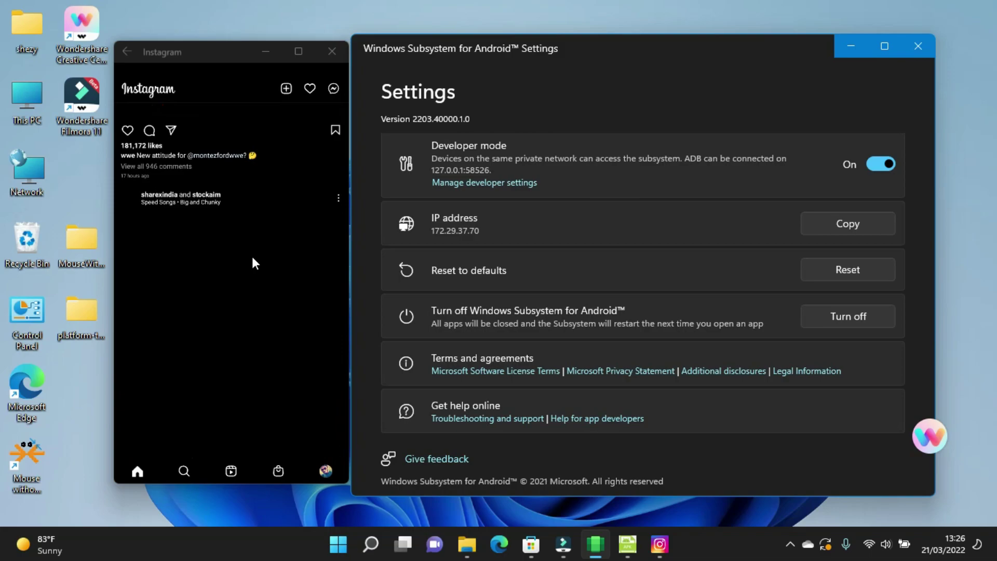
{"action": "scroll", "coordinate": [285, 201], "scroll_direction": "down", "scroll_amount": 1}
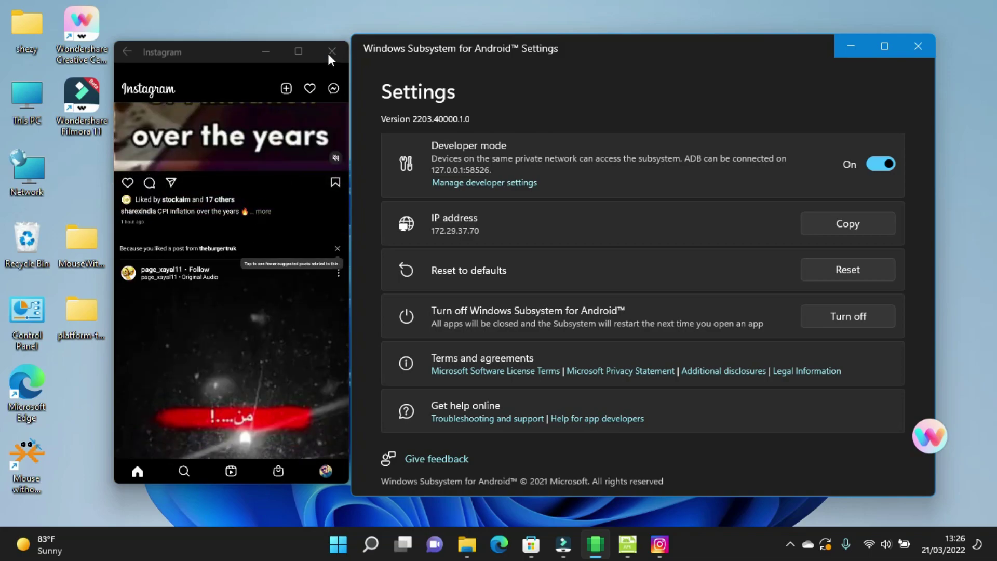
{"action": "left_click", "coordinate": [334, 476]}
{"action": "left_click", "coordinate": [232, 471]}
{"action": "left_click", "coordinate": [325, 471]}
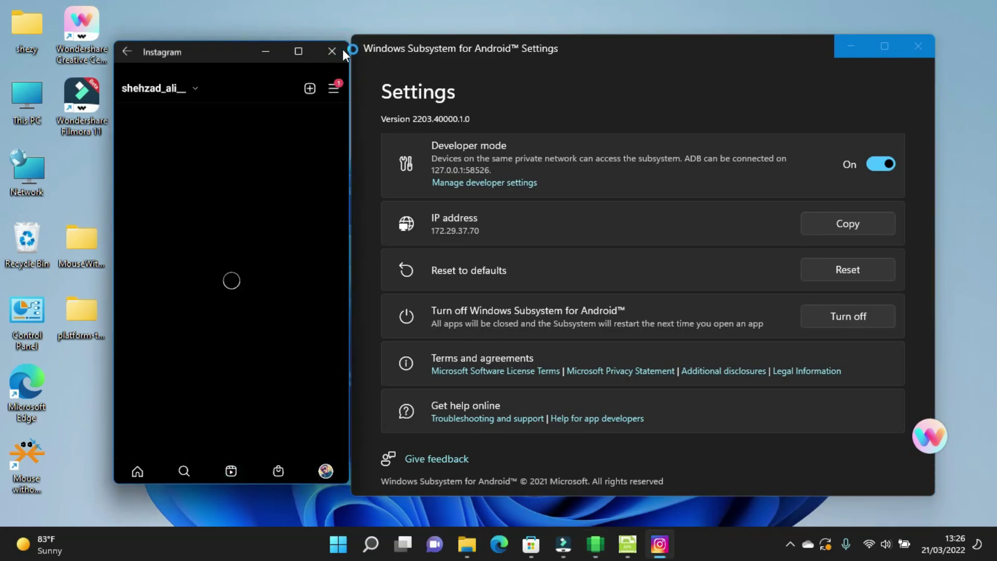
- Close Instagram, the Windows Subsystem for Android settings and Apk File Installer
{"action": "left_click", "coordinate": [336, 51]}
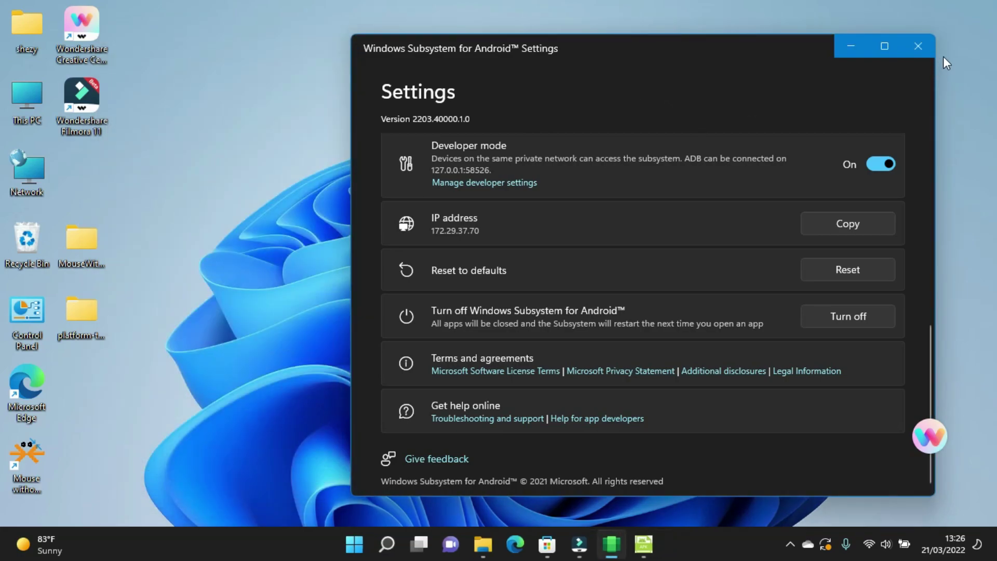
{"action": "left_click", "coordinate": [916, 52]}
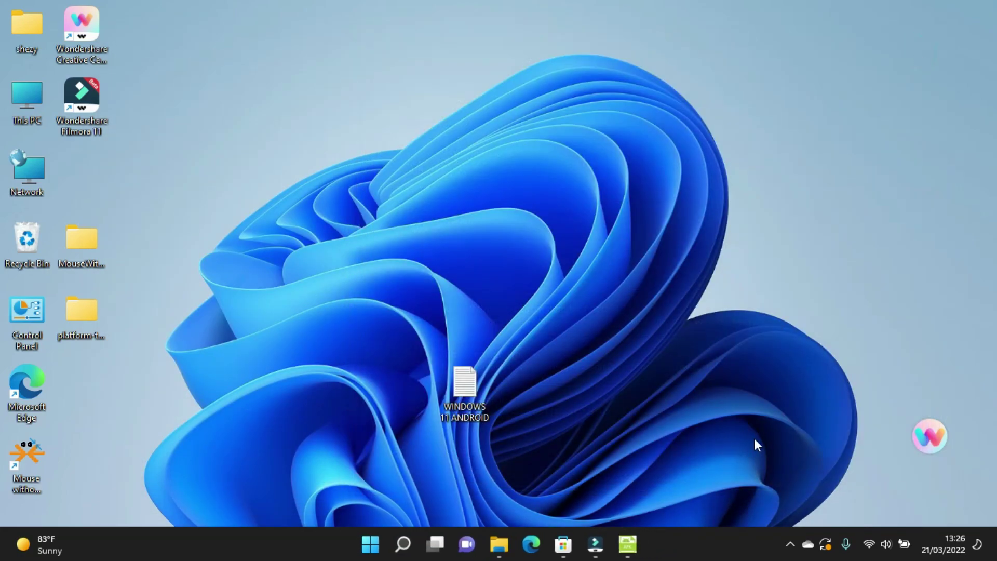
{"action": "left_click", "coordinate": [628, 544]}
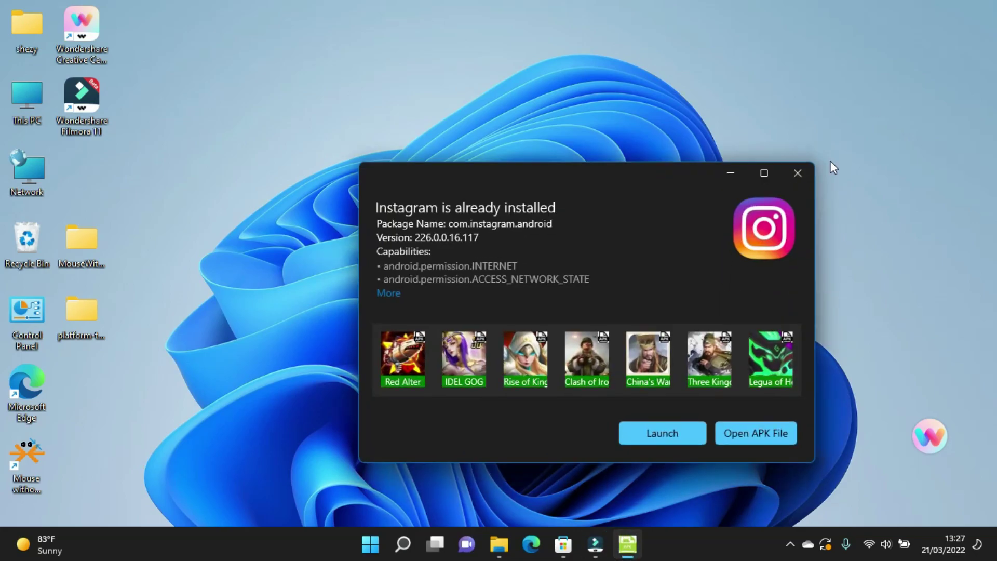
{"action": "left_click", "coordinate": [806, 173]}
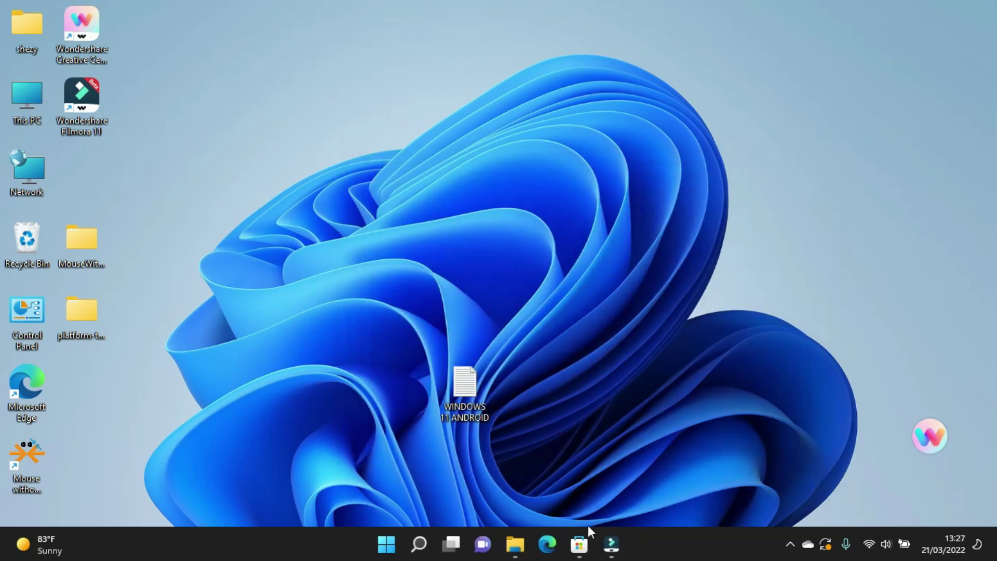